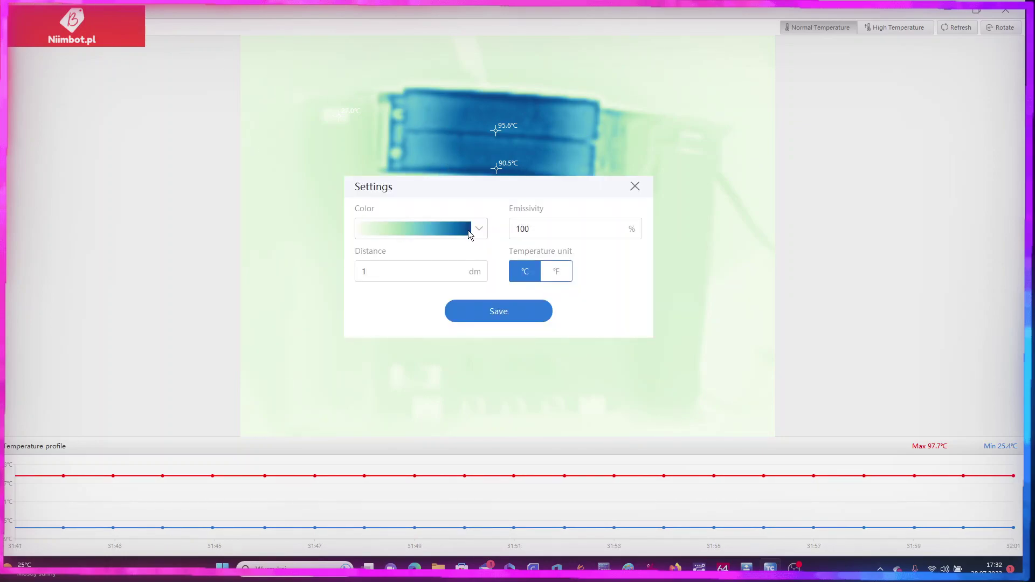
Apply the black–dark red–orange–white color palette to the thermal image and save the settings
{"action": "left_click", "coordinate": [470, 233]}
{"action": "left_click_drag", "start_coordinate": [484, 272], "coordinate": [486, 314]}
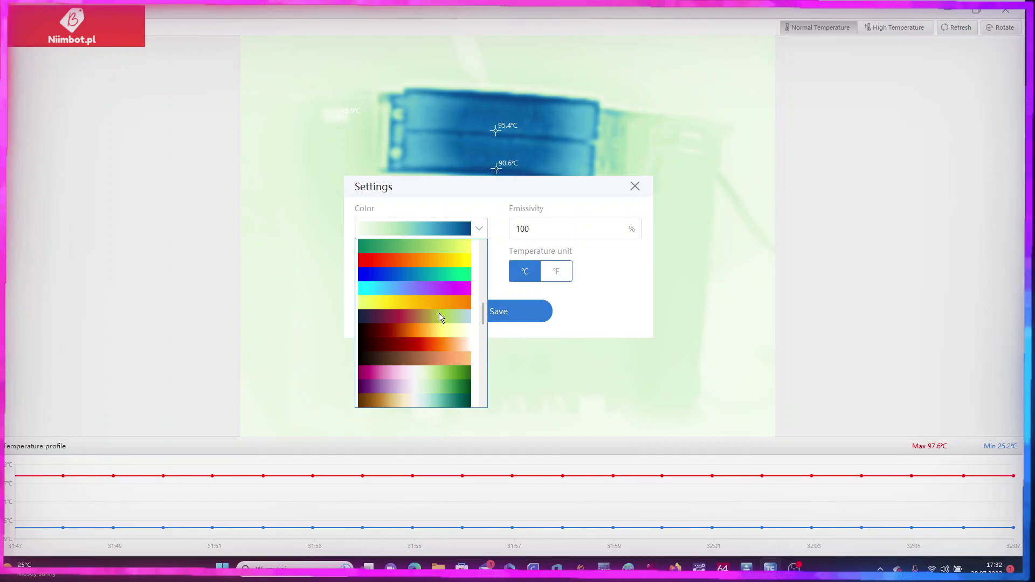
{"action": "left_click", "coordinate": [427, 345]}
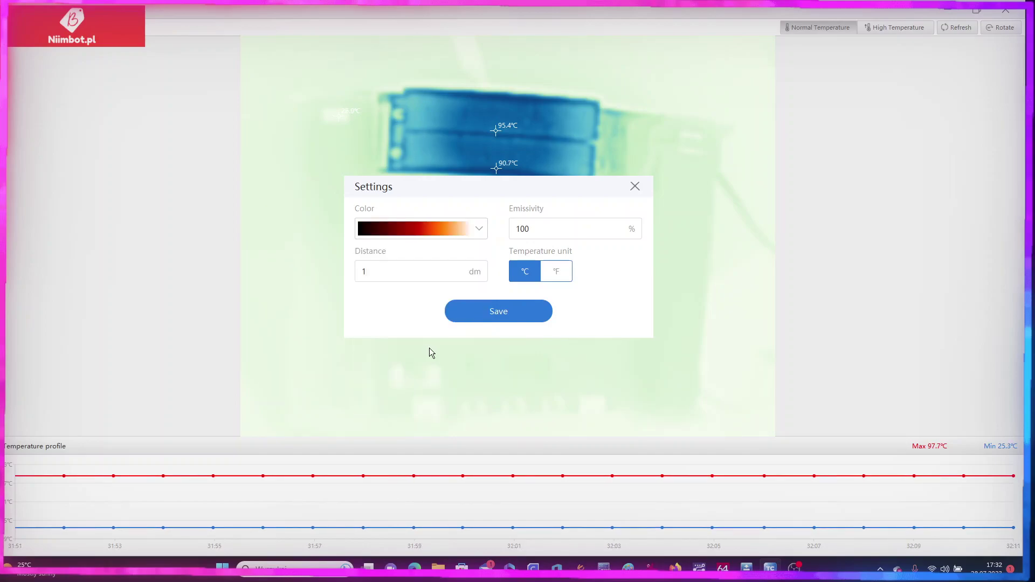
{"action": "left_click", "coordinate": [535, 316]}
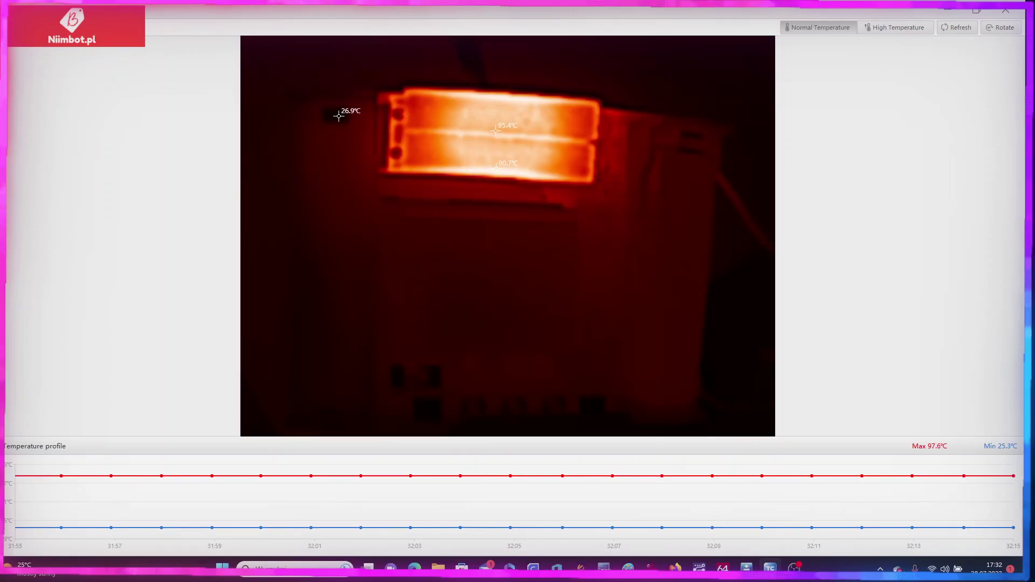
Switch the thermal image to the red–yellow–green color palette and save the settings
{"action": "right_click", "coordinate": [263, 144]}
{"action": "left_click", "coordinate": [411, 227]}
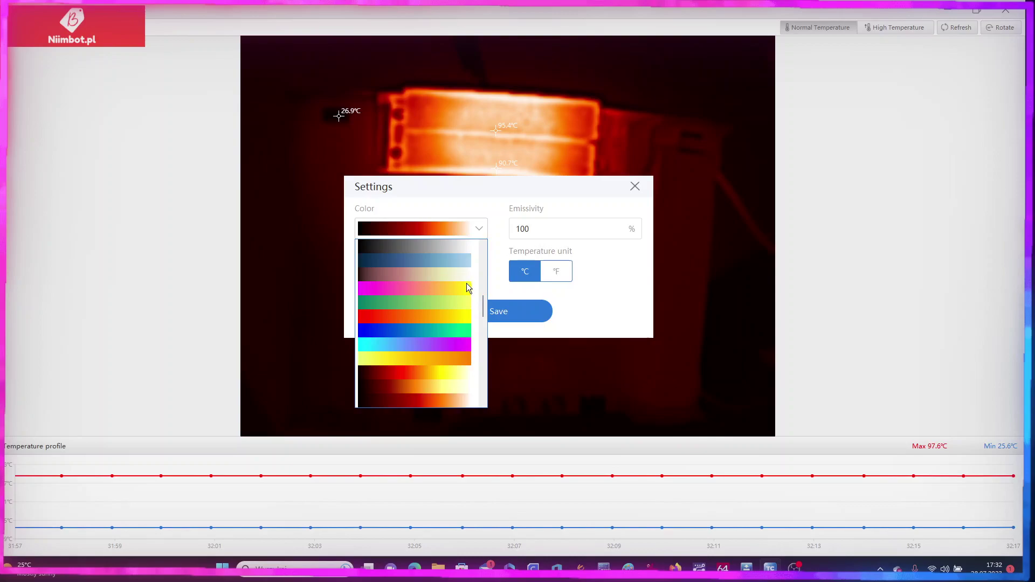
{"action": "scroll", "coordinate": [485, 320], "scroll_direction": "down", "scroll_amount": 5}
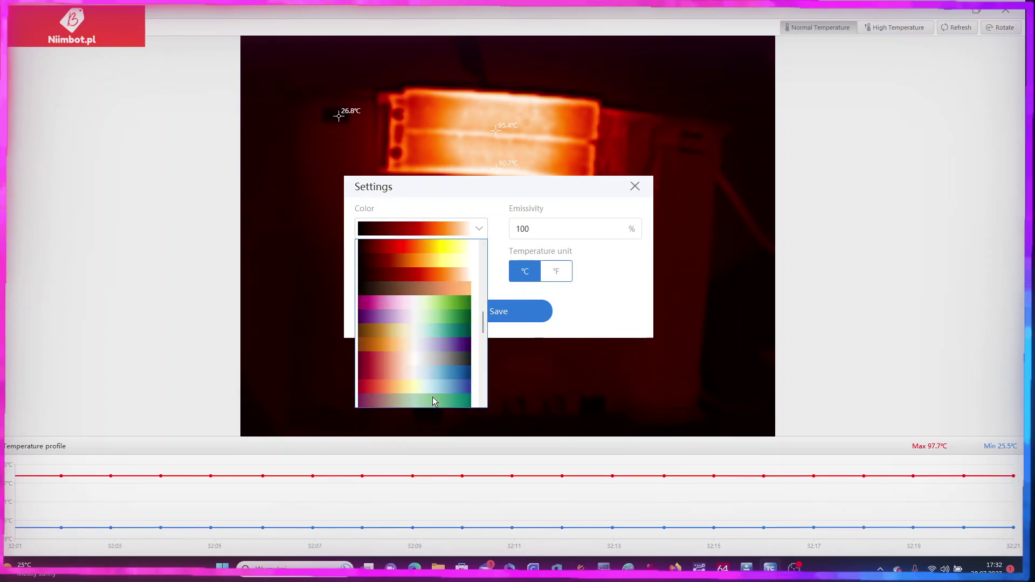
{"action": "left_click", "coordinate": [432, 397]}
{"action": "left_click", "coordinate": [494, 315]}
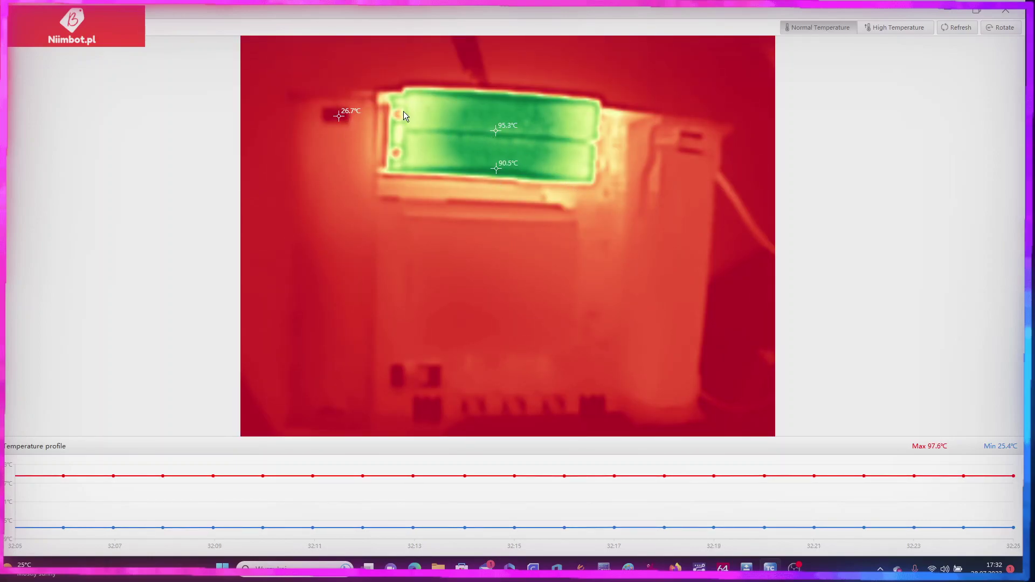
Change the thermal image's color palette to light grey–blue–dark purple–brown–light grey and save it
{"action": "left_click", "coordinate": [46, 11]}
{"action": "left_click", "coordinate": [462, 230]}
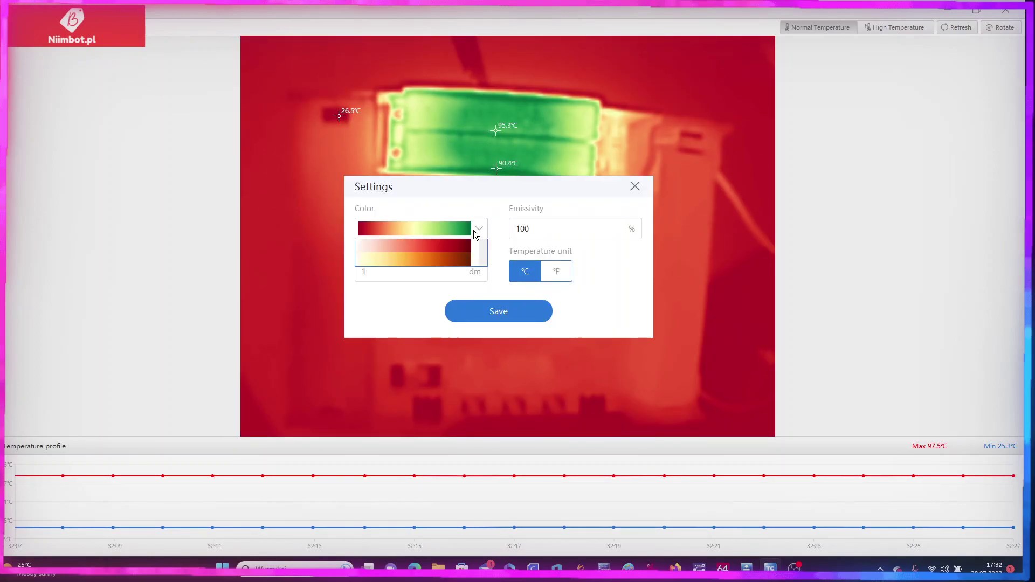
{"action": "left_click_drag", "start_coordinate": [486, 322], "coordinate": [487, 349]}
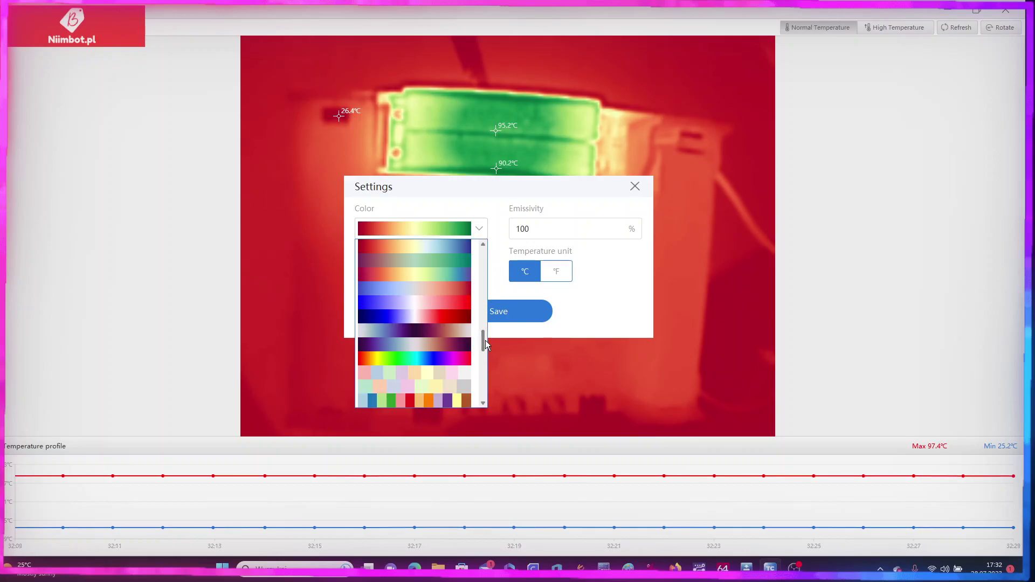
{"action": "left_click", "coordinate": [445, 333]}
{"action": "left_click", "coordinate": [492, 318]}
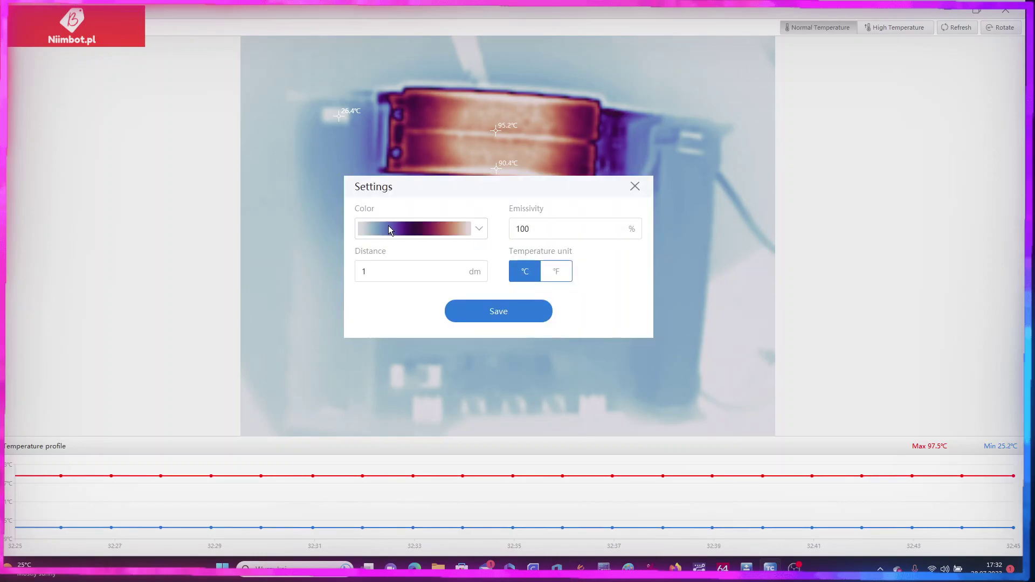
Set the thermal image's color palette to blue–green–pale yellow–brown–white and save it
{"action": "left_click", "coordinate": [384, 235]}
{"action": "left_click_drag", "start_coordinate": [484, 330], "coordinate": [481, 341]}
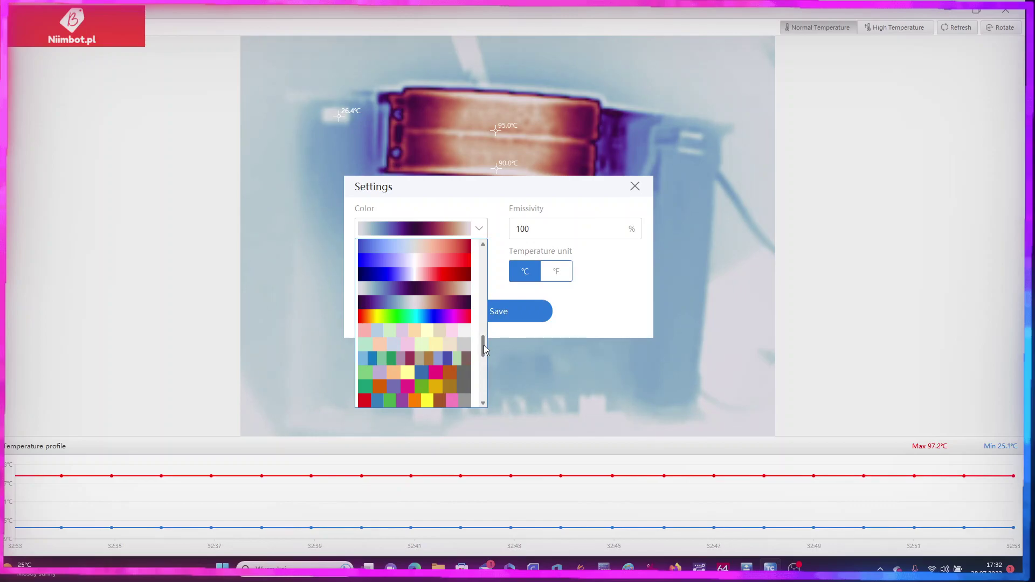
{"action": "left_click_drag", "start_coordinate": [484, 349], "coordinate": [487, 375]}
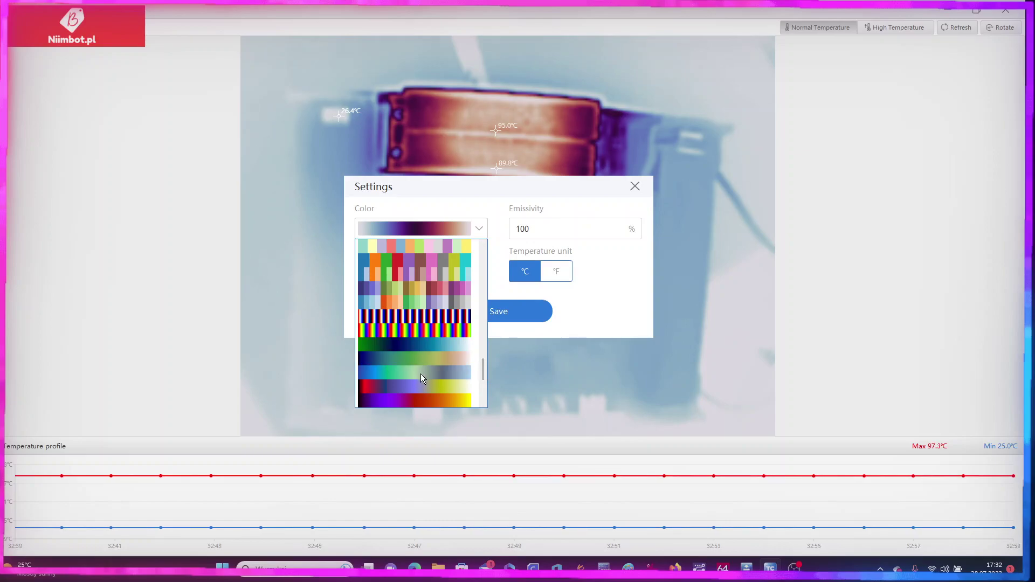
{"action": "left_click", "coordinate": [421, 374]}
{"action": "left_click", "coordinate": [479, 312]}
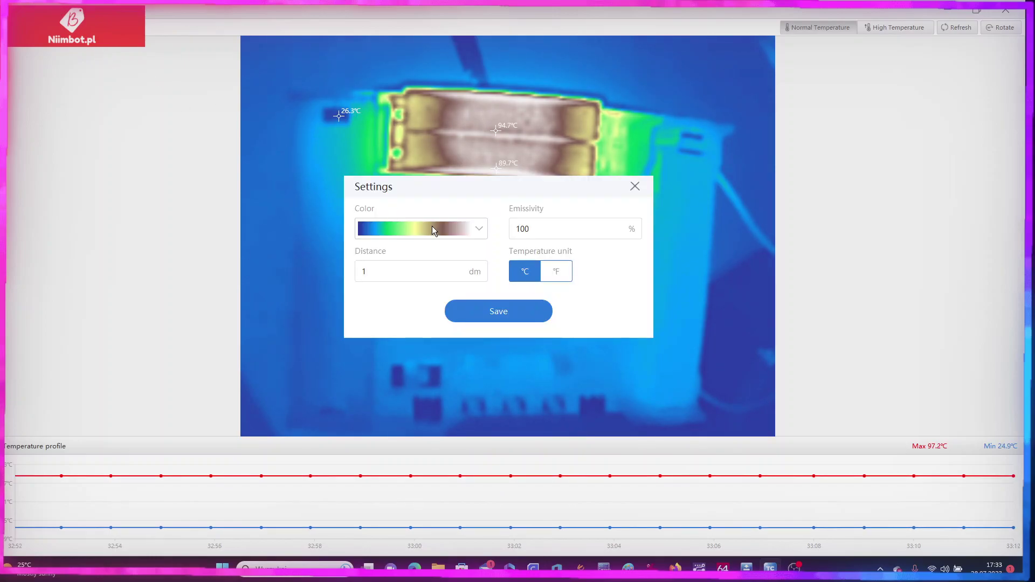
Apply the blue–cyan–yellow–dark red rainbow palette to the thermal image and save it
{"action": "left_click", "coordinate": [431, 229]}
{"action": "left_click_drag", "start_coordinate": [484, 359], "coordinate": [486, 373]}
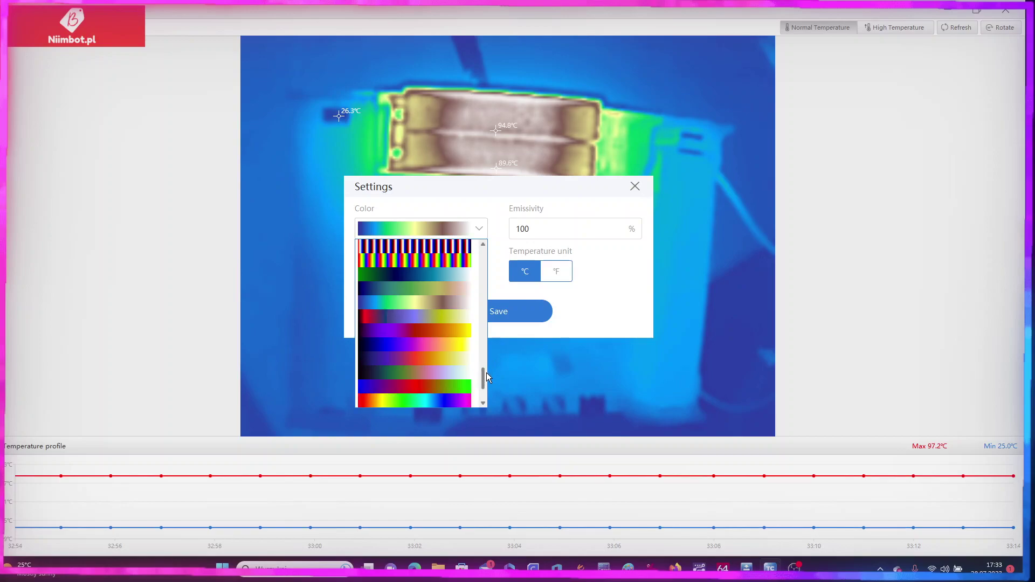
{"action": "left_click", "coordinate": [424, 399]}
{"action": "left_click", "coordinate": [510, 307]}
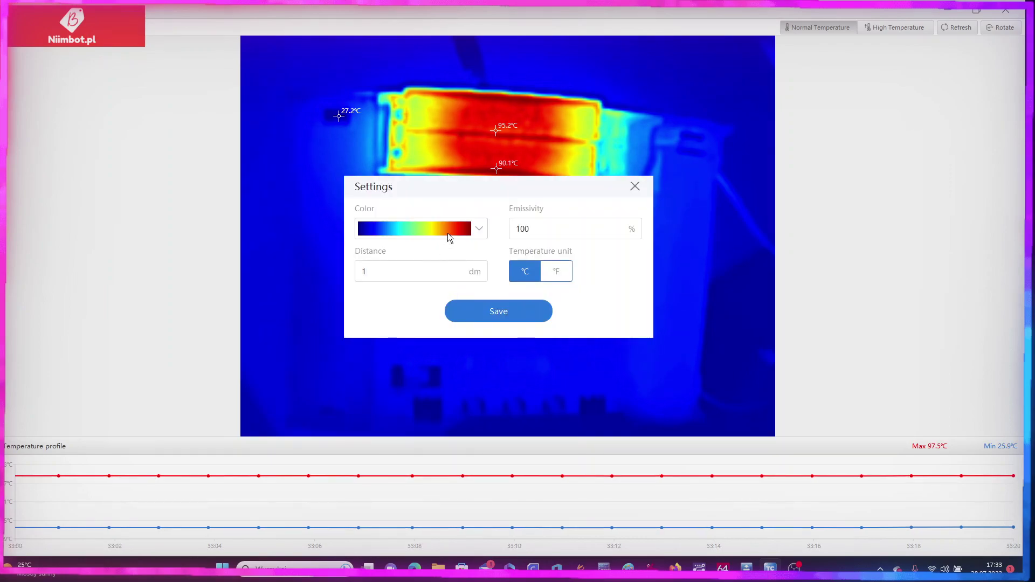
Change the thermal image to the dark blue–purple–orange–yellow palette near the start of the palette list and save it
{"action": "left_click", "coordinate": [448, 233]}
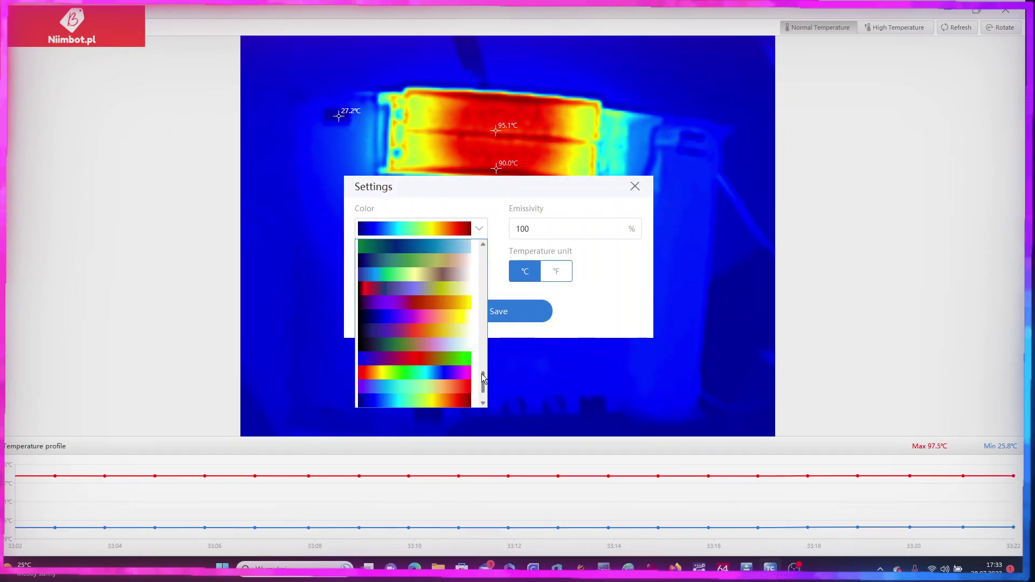
{"action": "left_click_drag", "start_coordinate": [482, 377], "coordinate": [471, 264]}
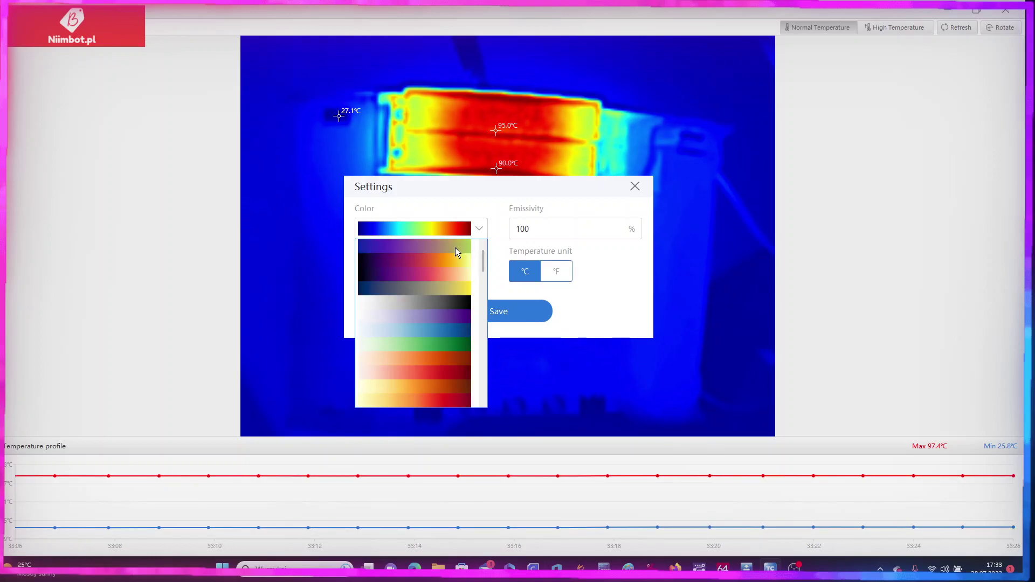
{"action": "left_click", "coordinate": [455, 247]}
{"action": "left_click", "coordinate": [509, 312]}
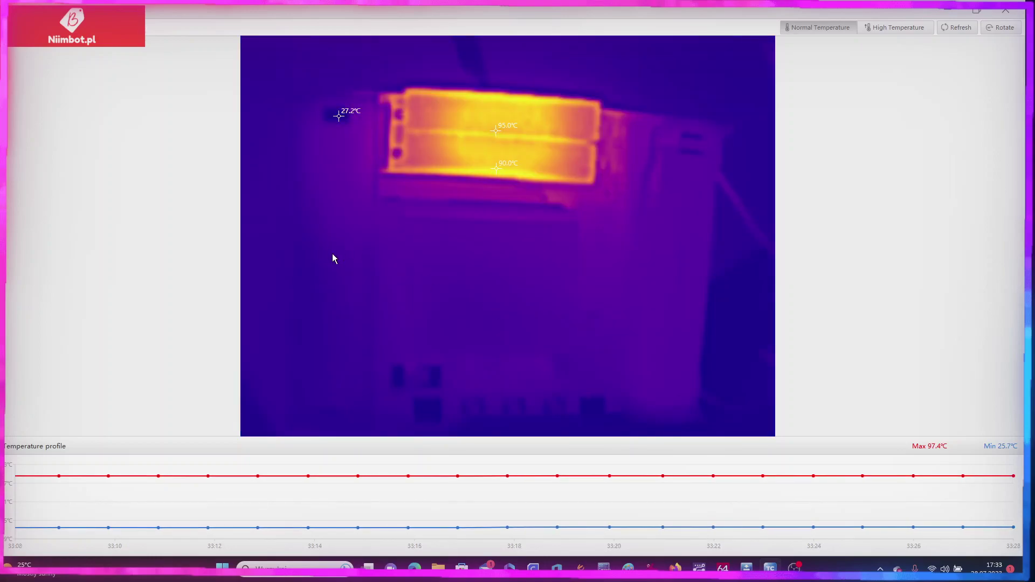
Set the thermal image's color palette to black–purple–orange–pale yellow and save the settings
{"action": "left_click", "coordinate": [46, 5]}
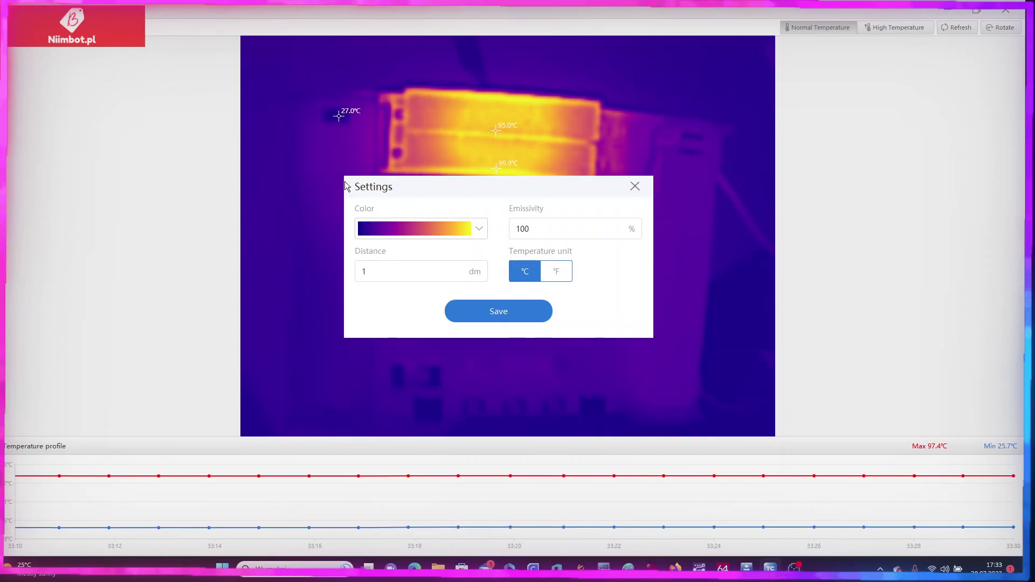
{"action": "left_click", "coordinate": [426, 228]}
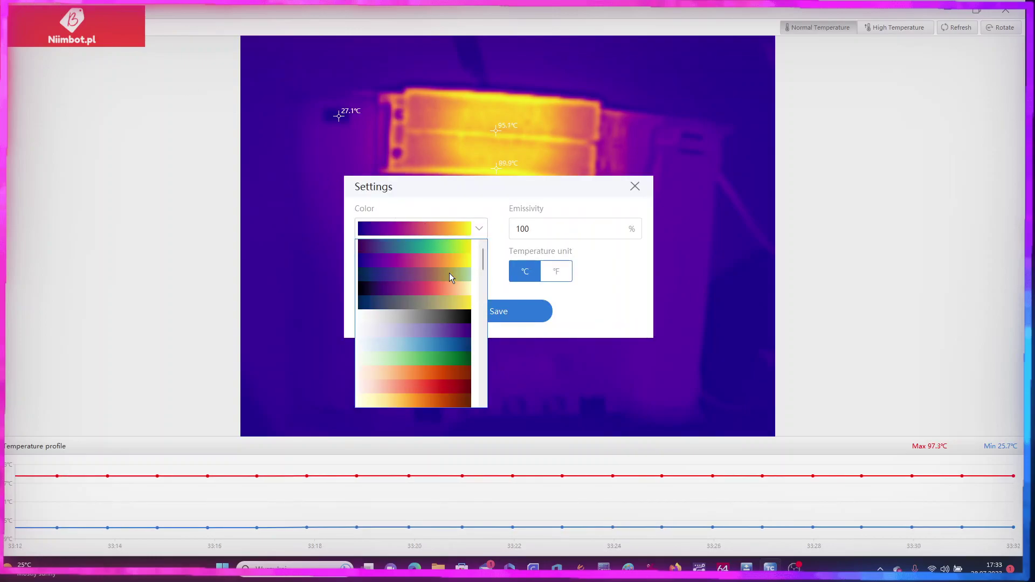
{"action": "left_click", "coordinate": [449, 273]}
{"action": "left_click", "coordinate": [503, 311]}
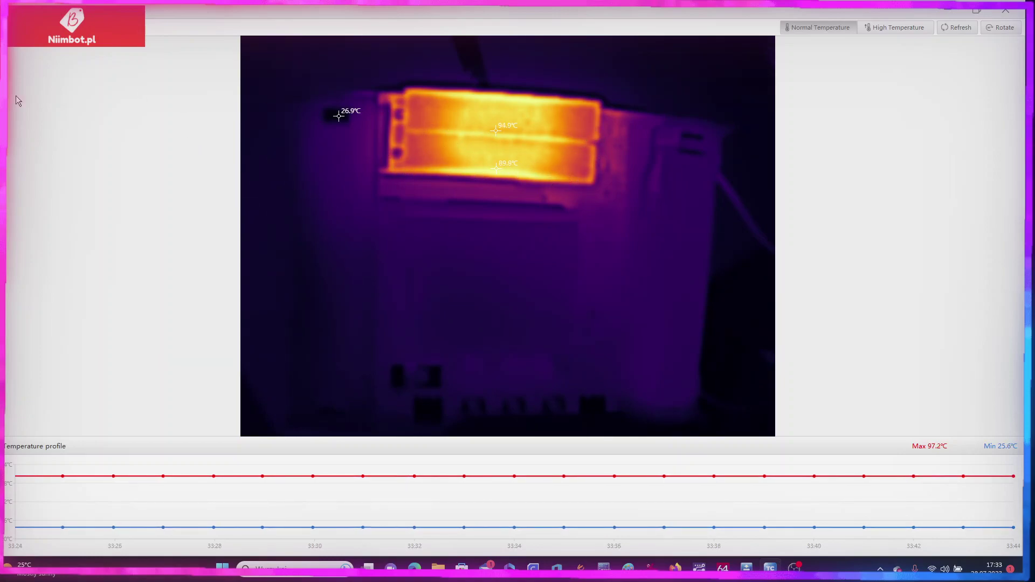
Set the measuring distance to 4 dm and save the settings
{"action": "left_click", "coordinate": [75, 27]}
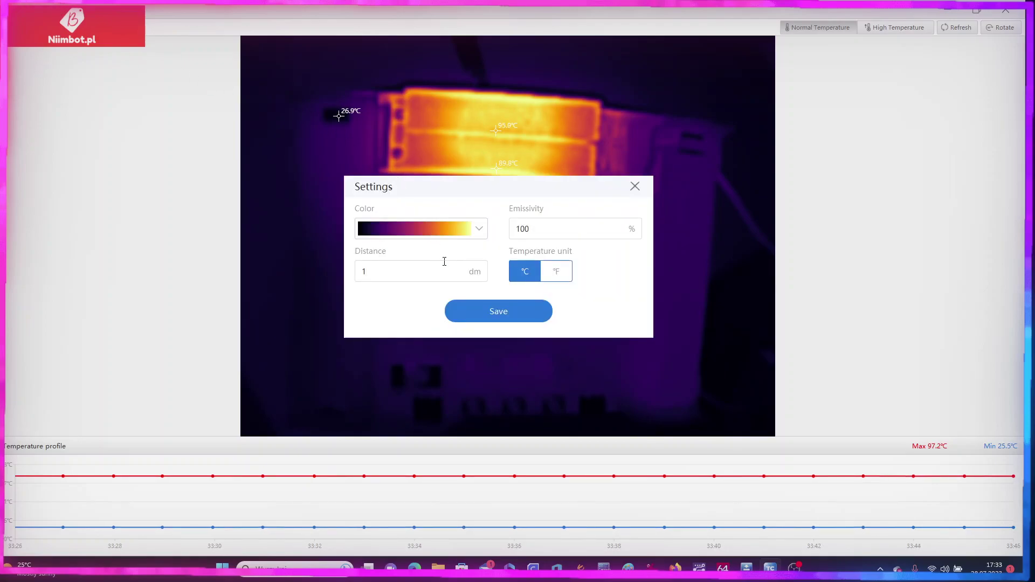
{"action": "left_click_drag", "start_coordinate": [442, 272], "coordinate": [352, 278]}
{"action": "type", "text": "4"}
{"action": "left_click", "coordinate": [511, 312]}
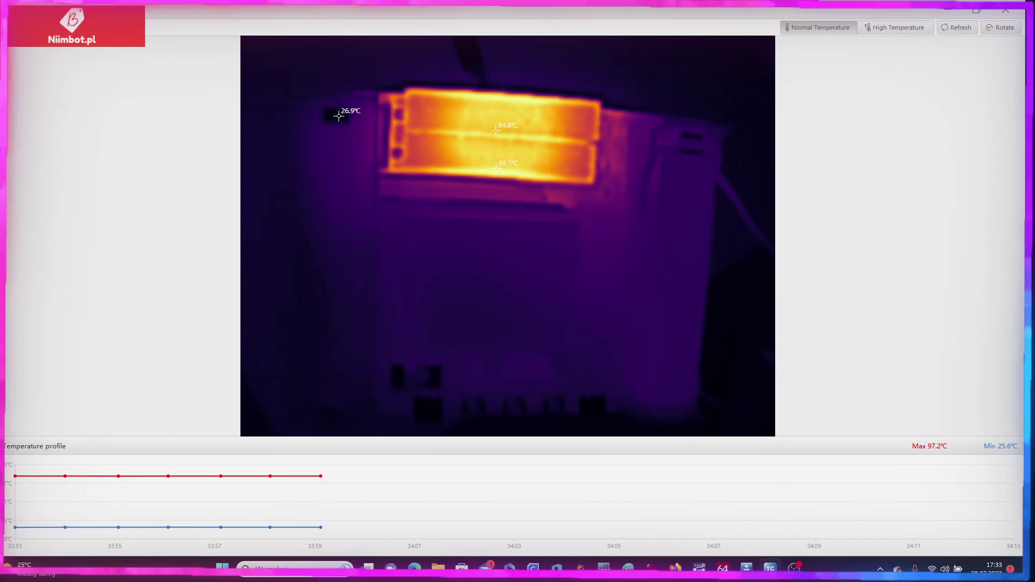
Change the measuring distance to 0 dm and save the settings
{"action": "right_click", "coordinate": [306, 221]}
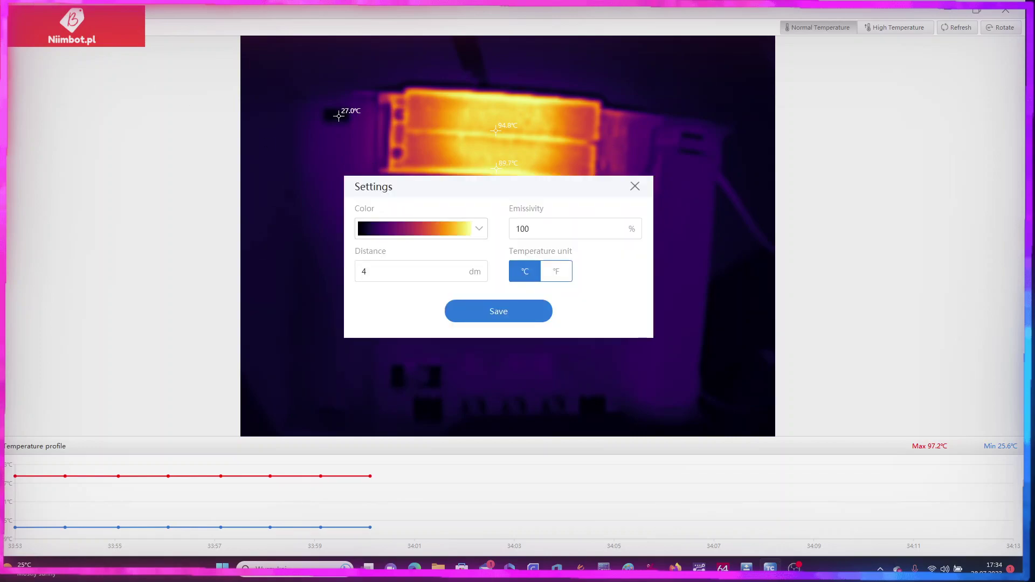
{"action": "double_click", "coordinate": [358, 274]}
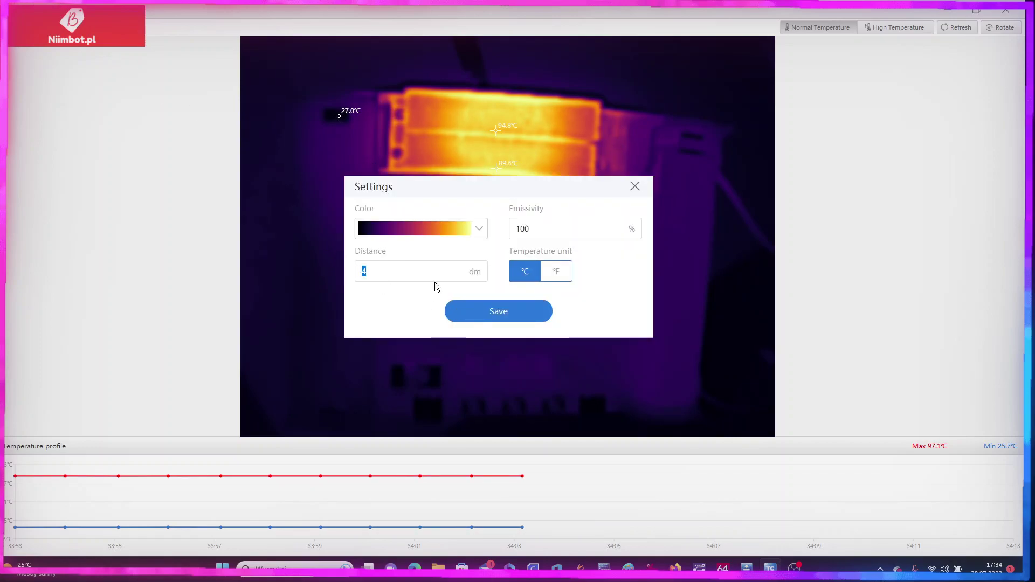
{"action": "type", "text": "0"}
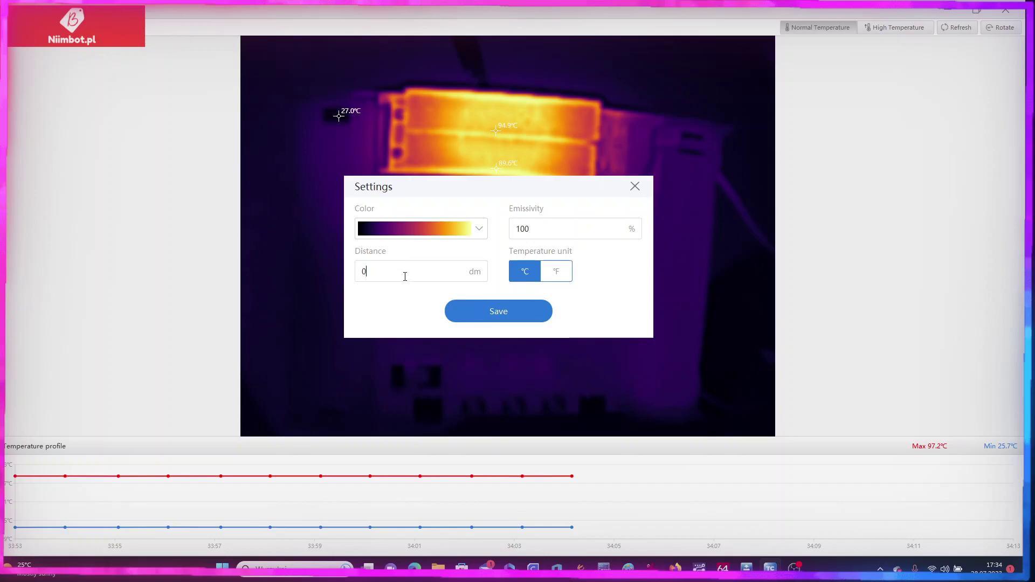
{"action": "left_click", "coordinate": [498, 311]}
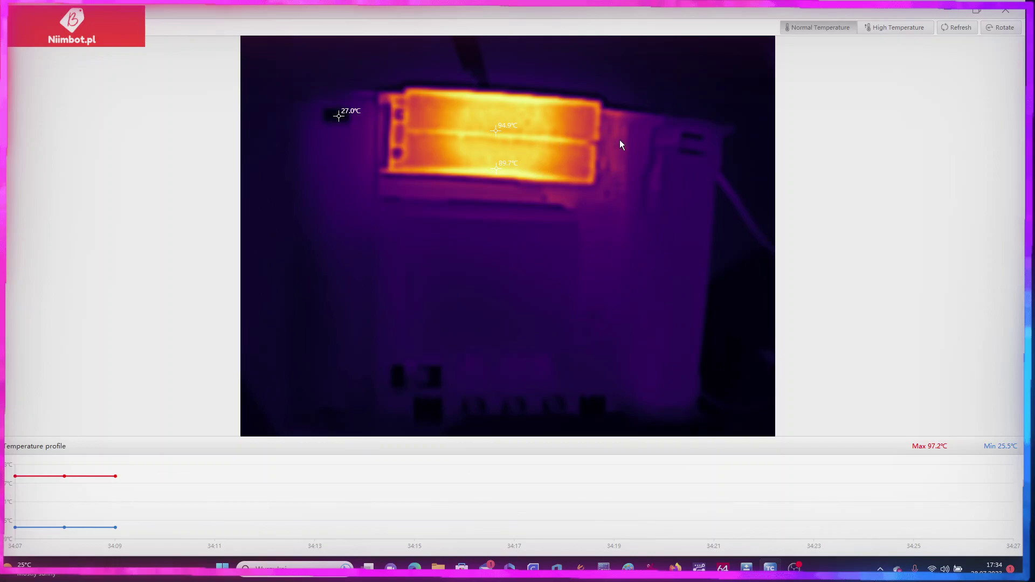
Set the measuring distance back to 1 dm and save the settings
{"action": "left_click", "coordinate": [75, 27]}
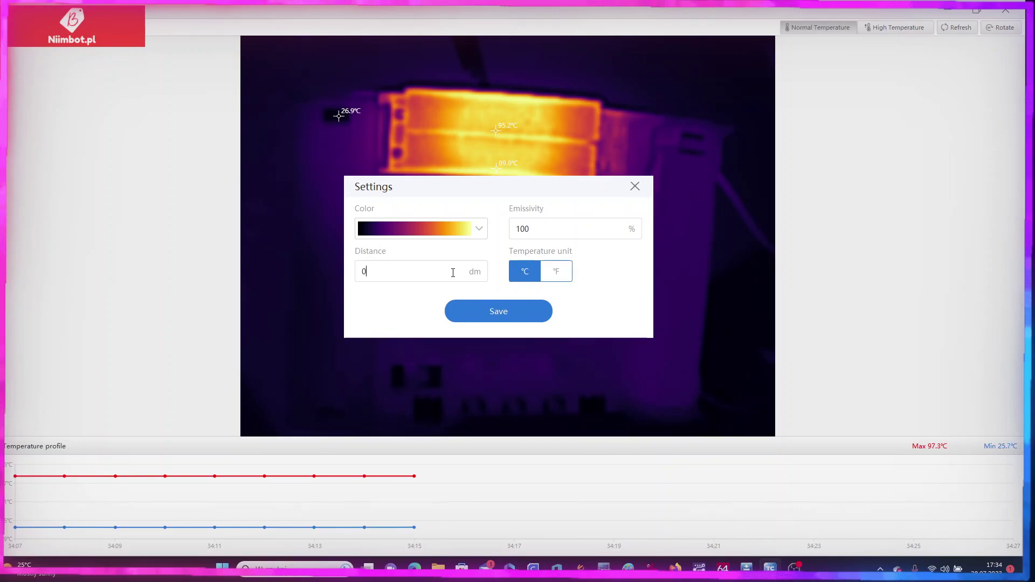
{"action": "double_click", "coordinate": [363, 270]}
{"action": "type", "text": "1"}
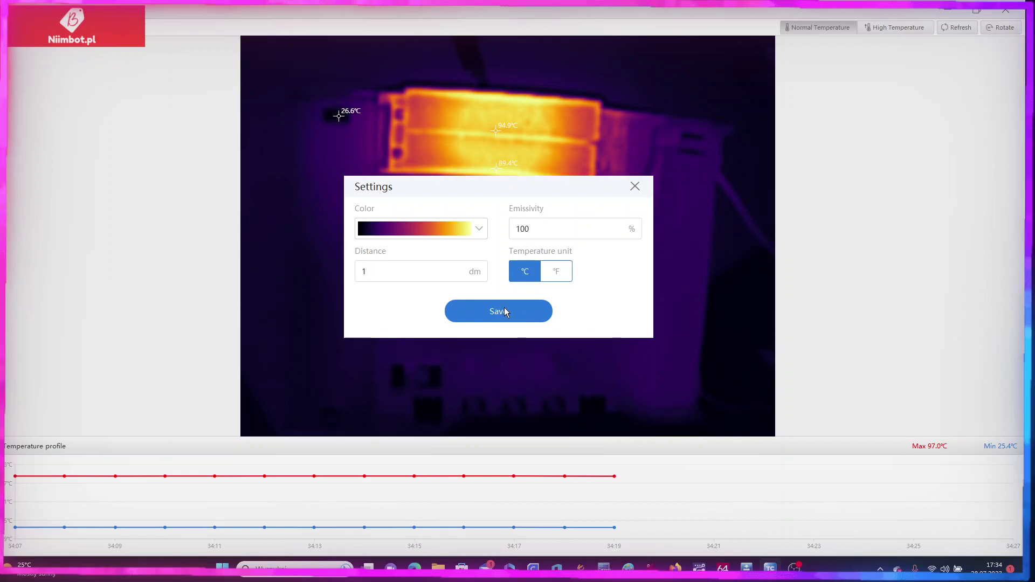
{"action": "left_click", "coordinate": [506, 311]}
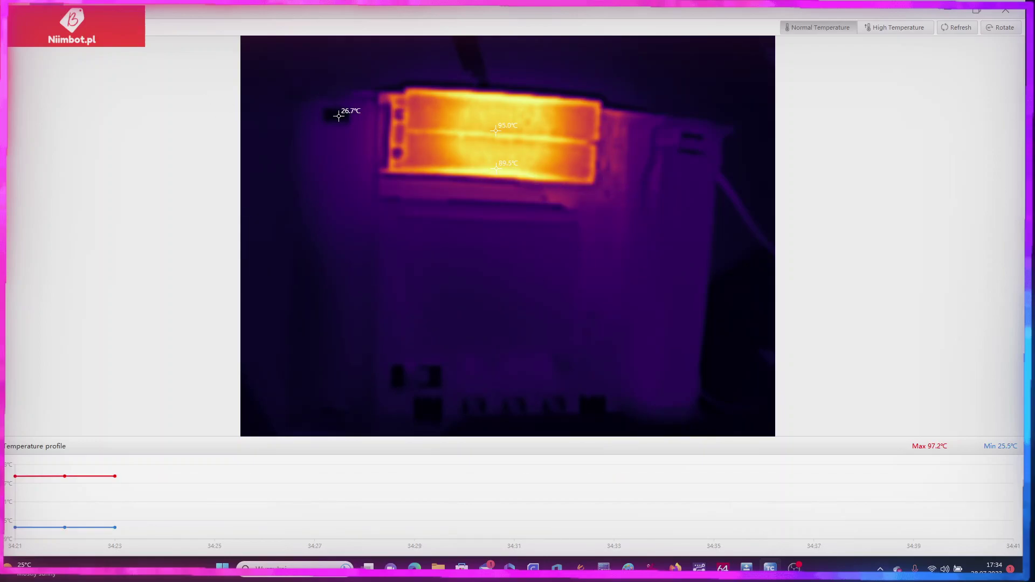
Set the emissivity to 50 % and save the settings
{"action": "left_click_drag", "start_coordinate": [531, 229], "coordinate": [498, 229]}
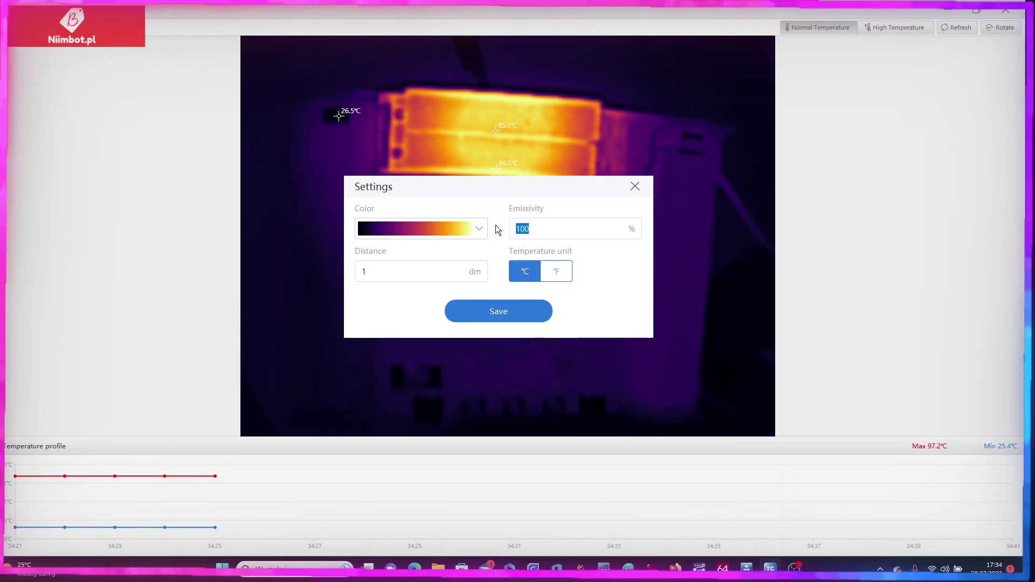
{"action": "type", "text": "50"}
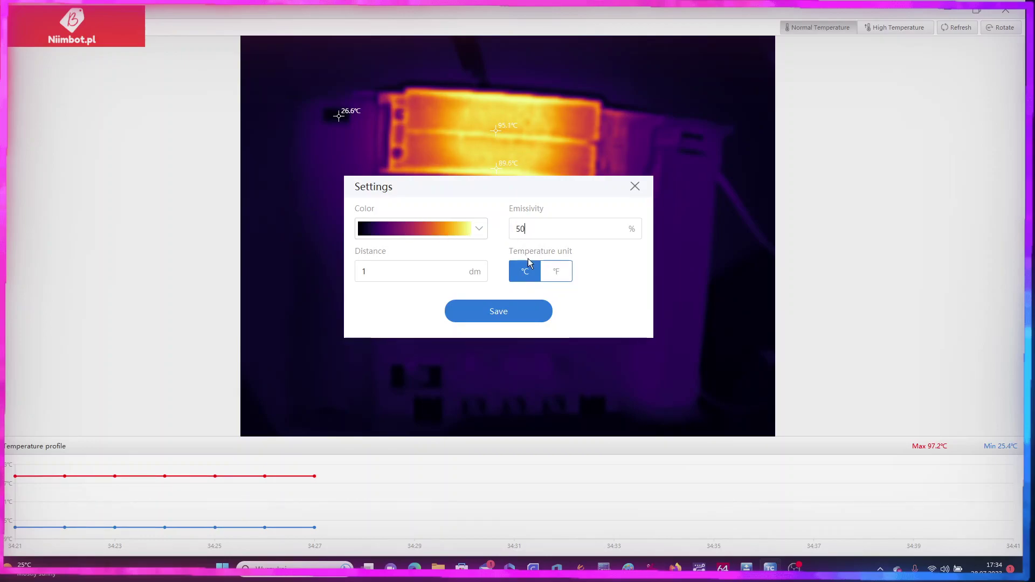
{"action": "left_click", "coordinate": [515, 311]}
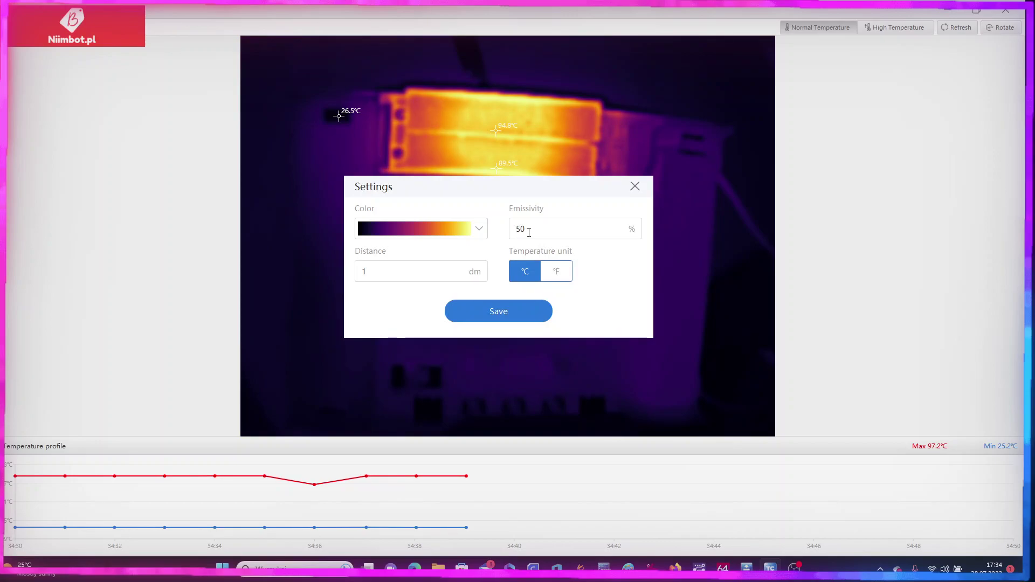
Lower the emissivity to 20 % and save the settings
{"action": "left_click_drag", "start_coordinate": [529, 232], "coordinate": [498, 233]}
{"action": "type", "text": "2"}
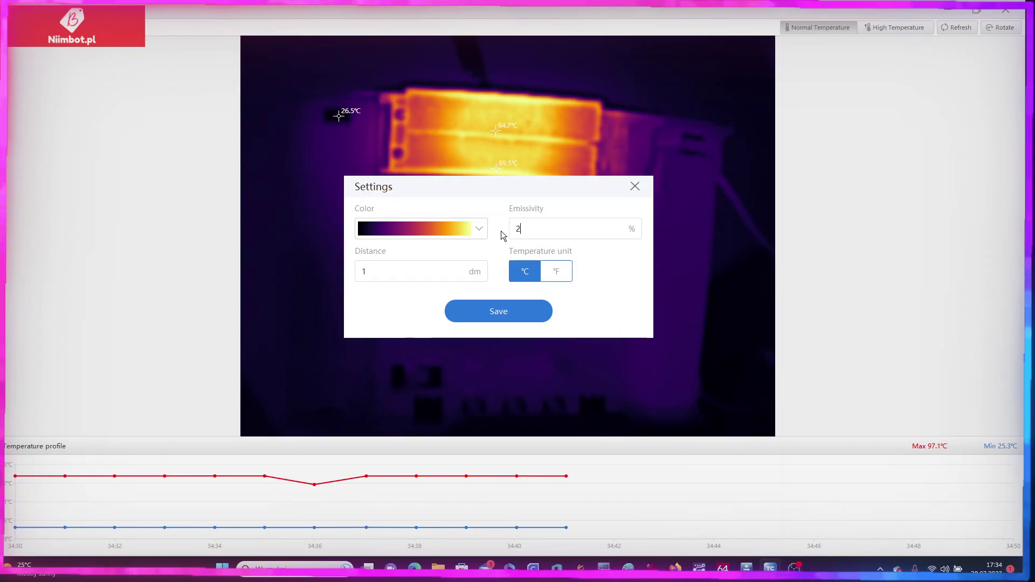
{"action": "type", "text": "0"}
{"action": "left_click", "coordinate": [522, 310]}
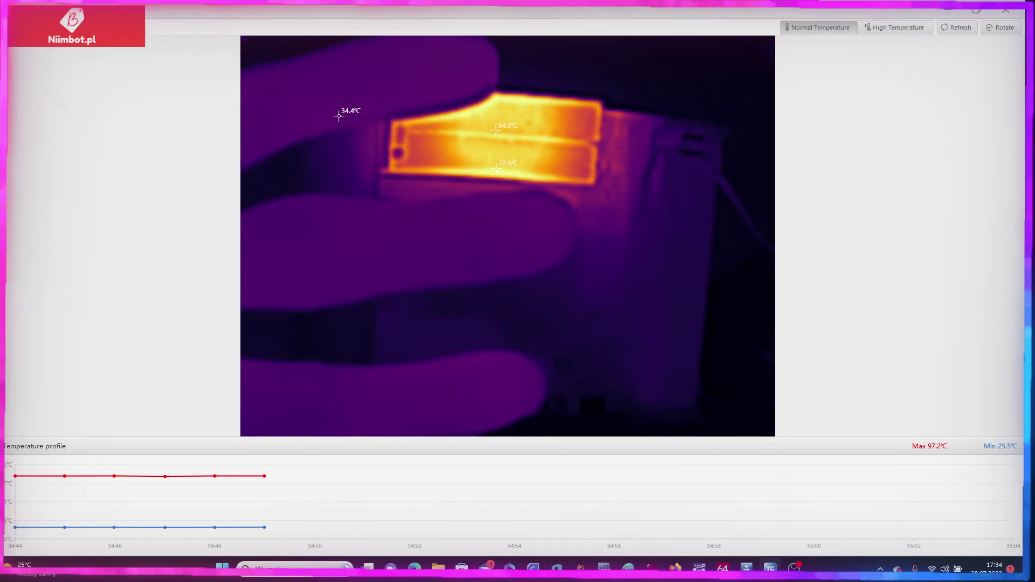
Set the emissivity to 100 %, save the settings, and reopen them to check the value
{"action": "left_click", "coordinate": [81, 27]}
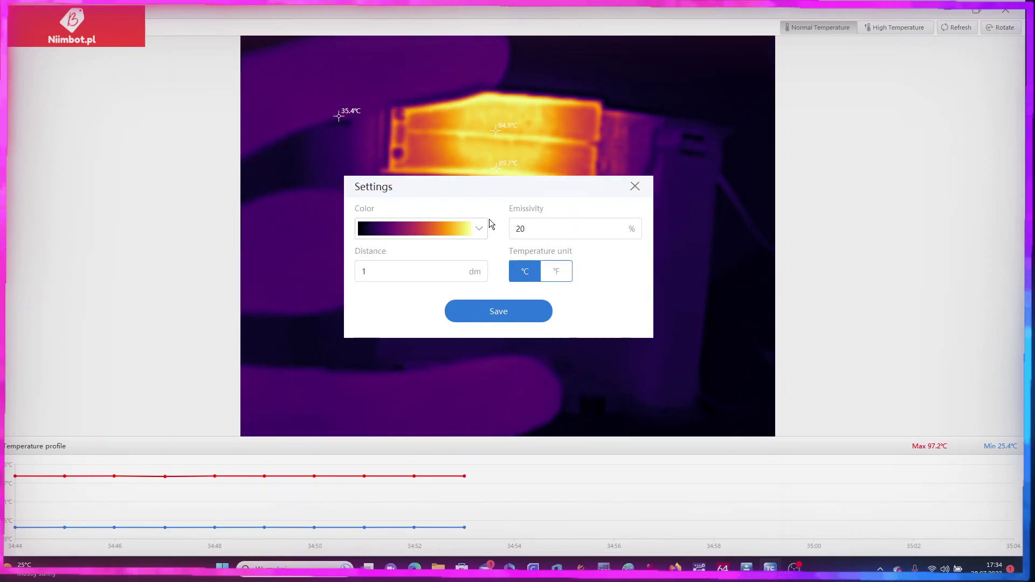
{"action": "left_click", "coordinate": [517, 229]}
{"action": "left_click_drag", "start_coordinate": [546, 227], "coordinate": [508, 233]}
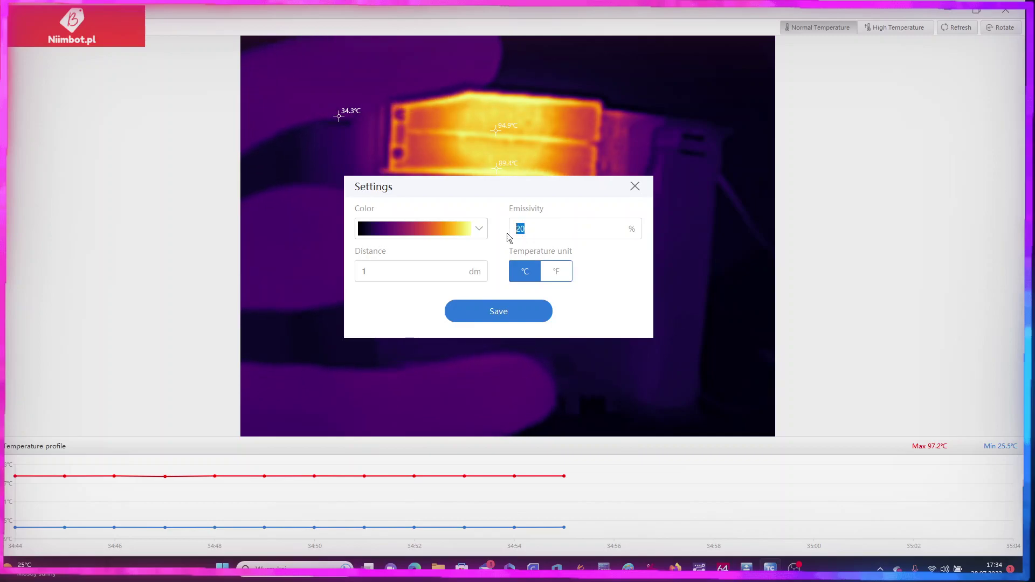
{"action": "type", "text": "100"}
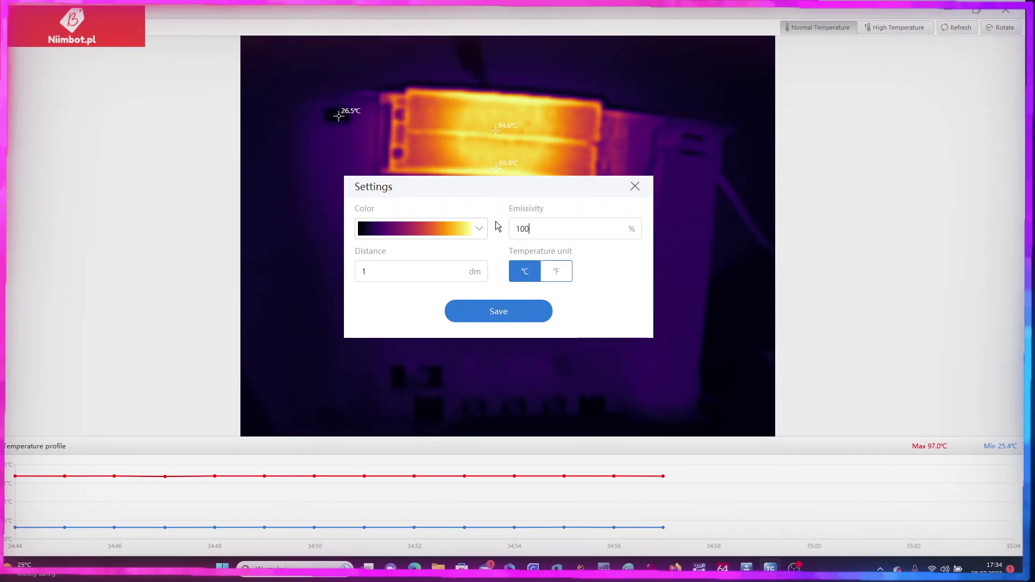
{"action": "left_click", "coordinate": [506, 313]}
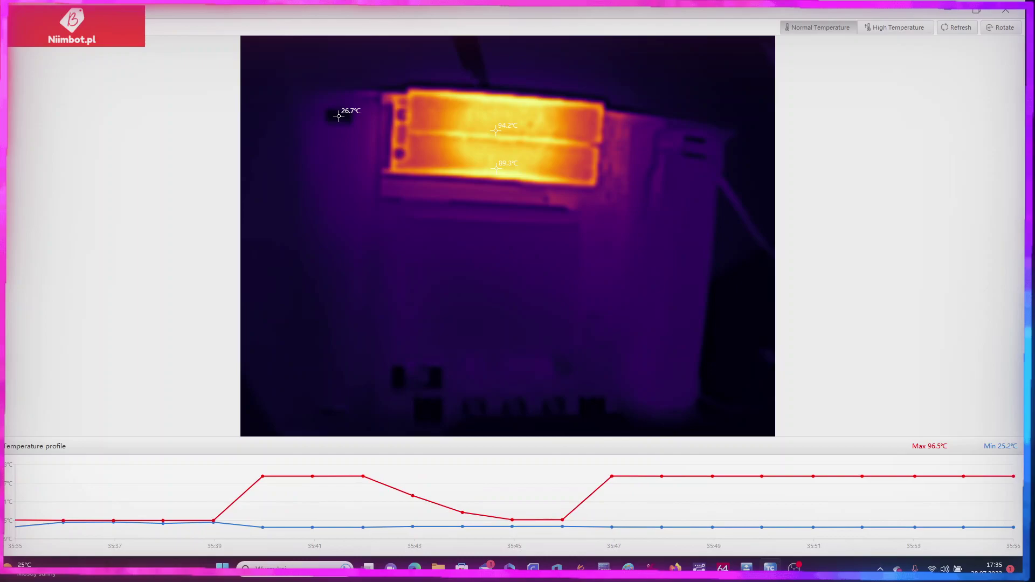
{"action": "left_click", "coordinate": [70, 27]}
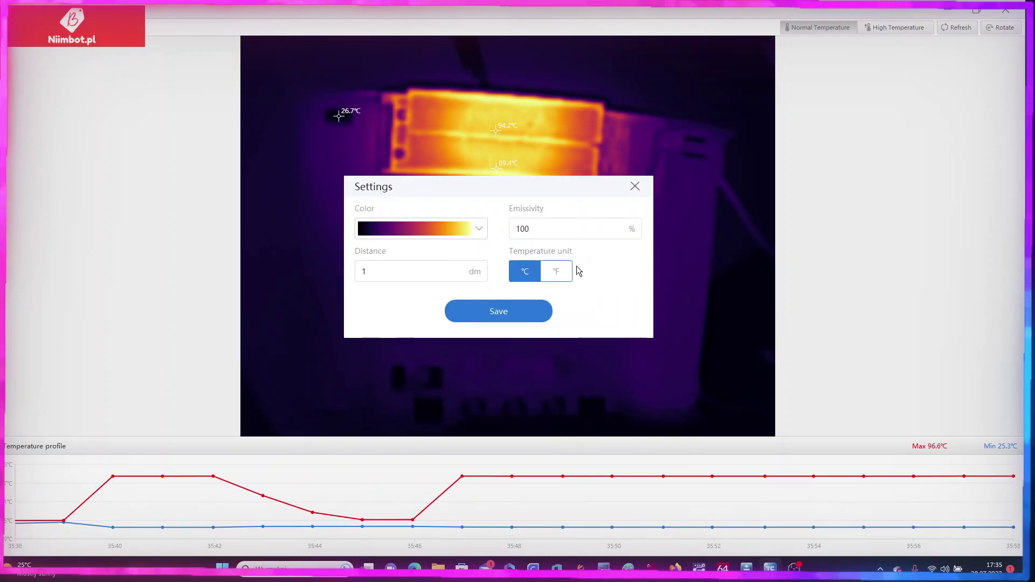
{"action": "left_click", "coordinate": [635, 186]}
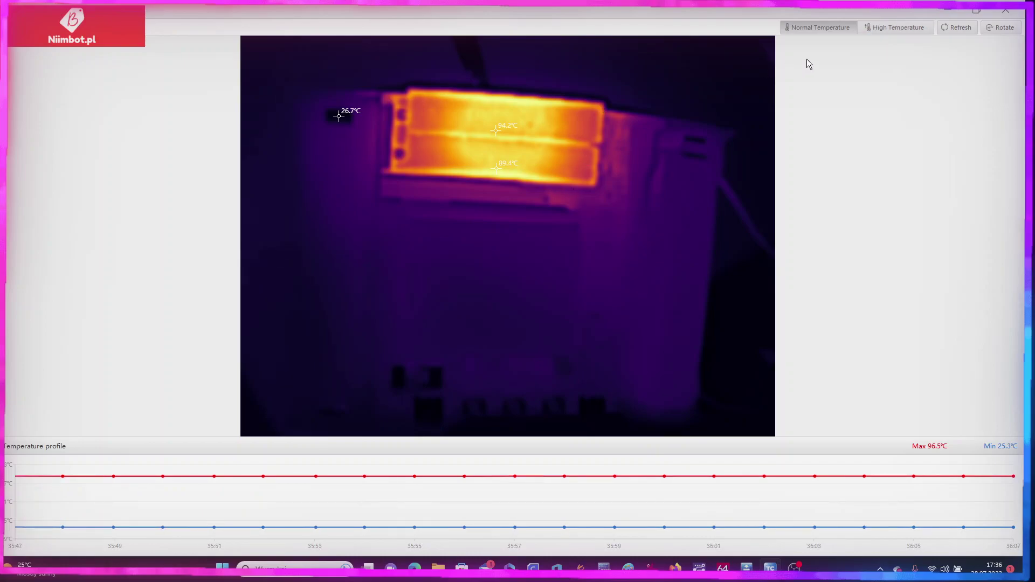
Switch the measuring range to High Temperature and return it to Normal Temperature
{"action": "left_click", "coordinate": [915, 31]}
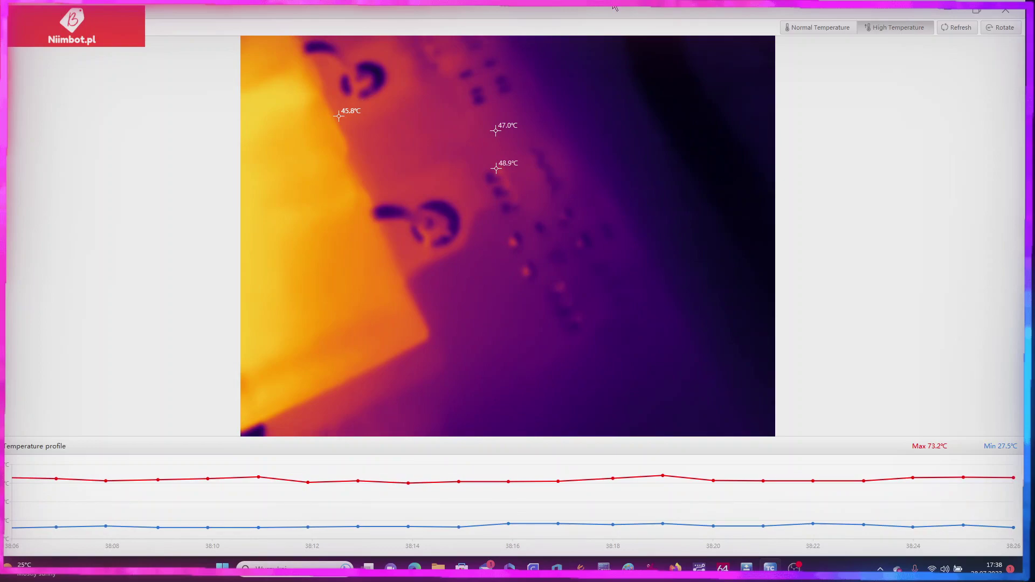
{"action": "left_click", "coordinate": [810, 33]}
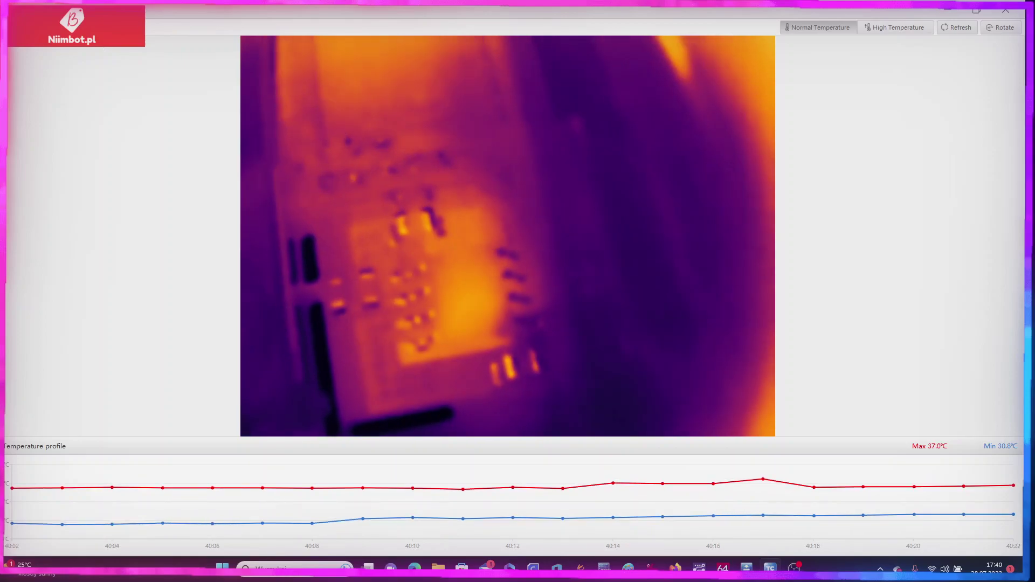
Place a temperature measuring point near the middle of the live image, and view the camera settings without changing them
{"action": "left_click", "coordinate": [486, 305]}
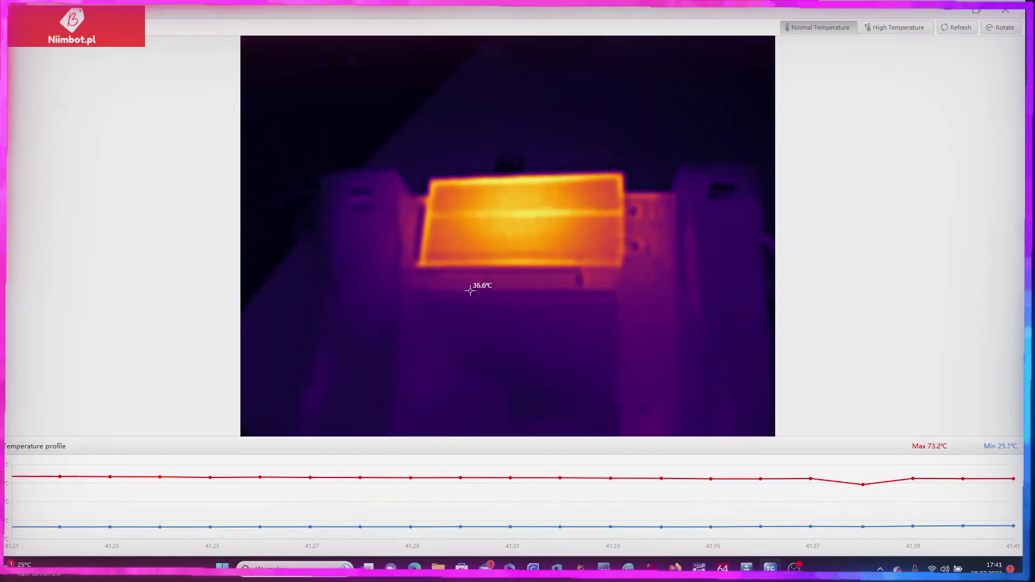
{"action": "right_click", "coordinate": [471, 291]}
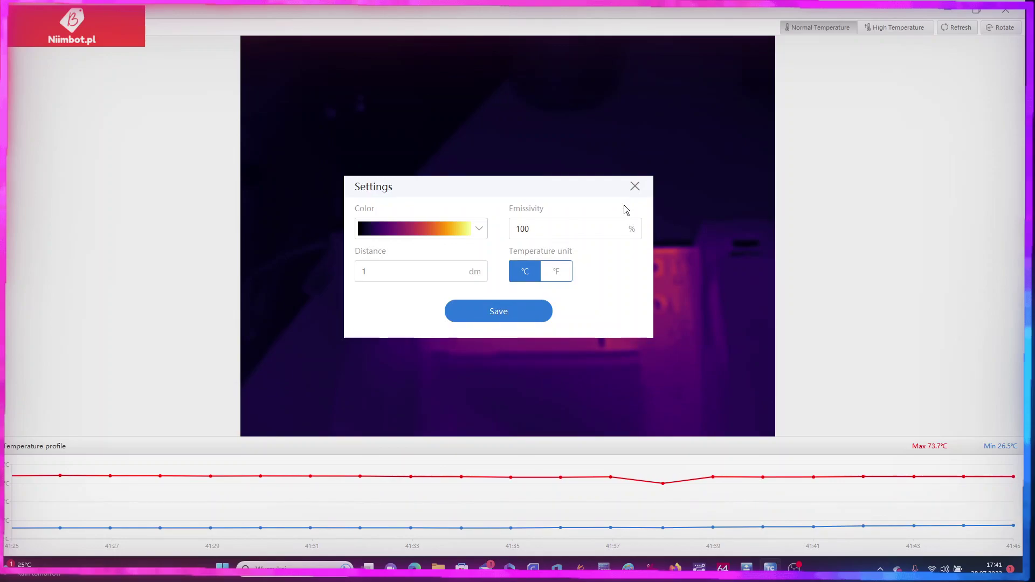
{"action": "key", "text": "Escape"}
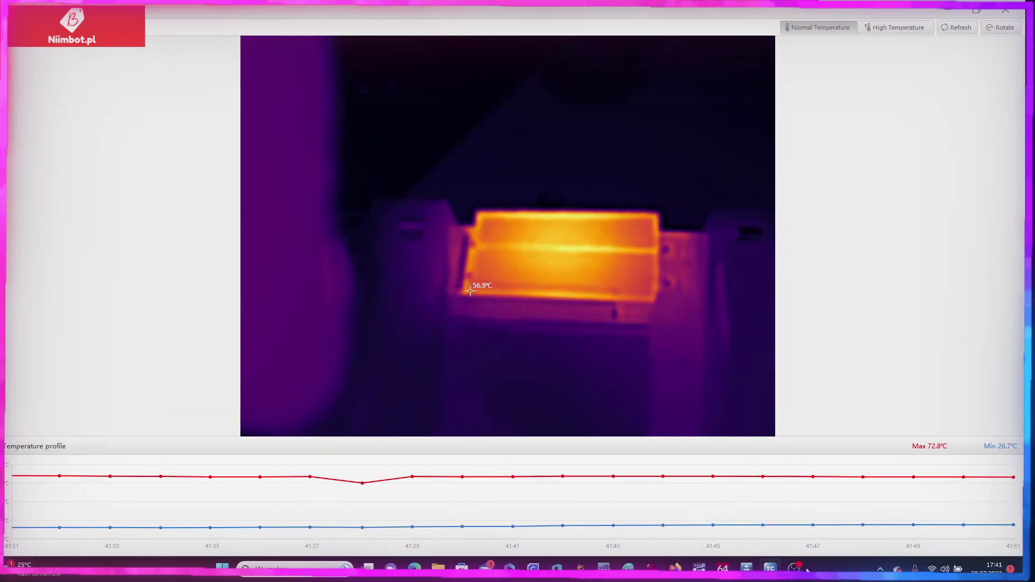
Switch to OBS and from there to the thermal camera program with the data and video palette modes
{"action": "mouse_move", "coordinate": [796, 569]}
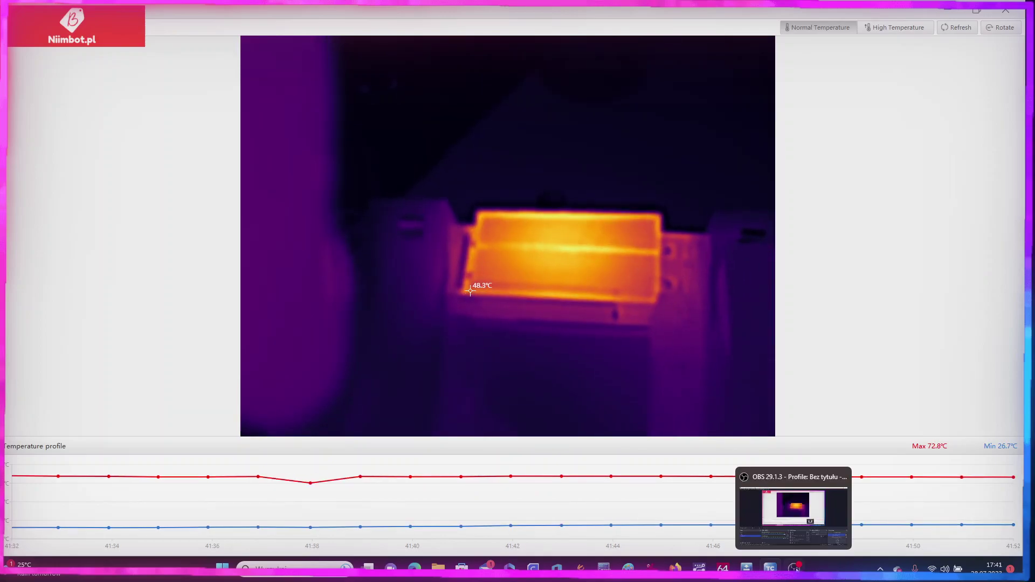
{"action": "left_click", "coordinate": [795, 568]}
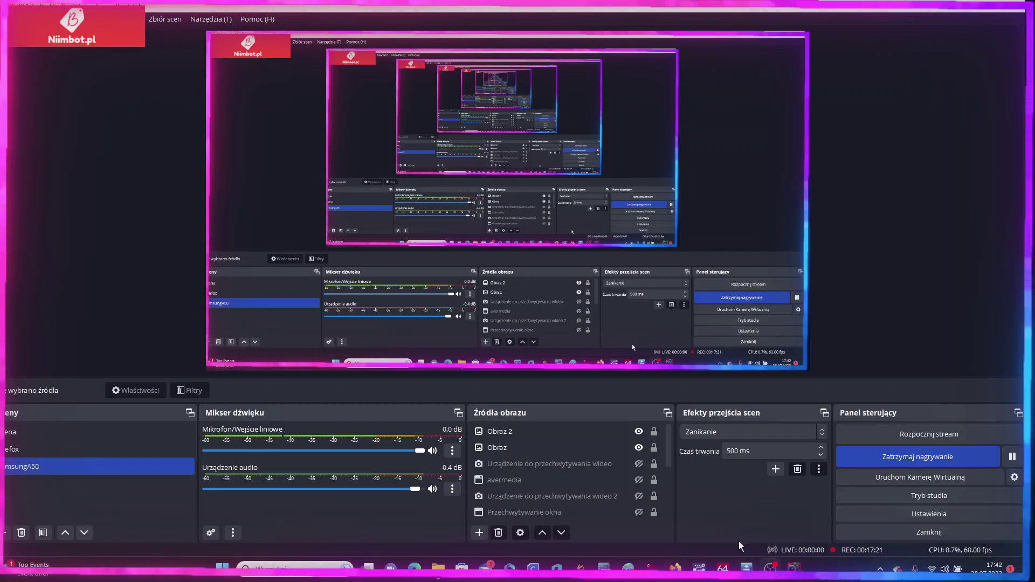
{"action": "left_click", "coordinate": [785, 565]}
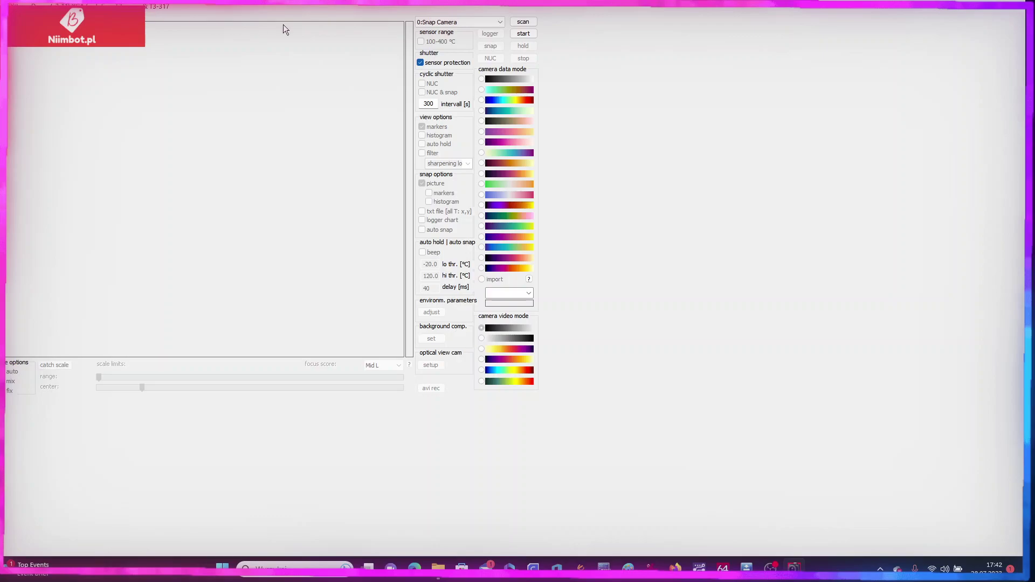
Examine the available camera sources and the palette import list without changing the selected Snap Camera
{"action": "left_click", "coordinate": [500, 23]}
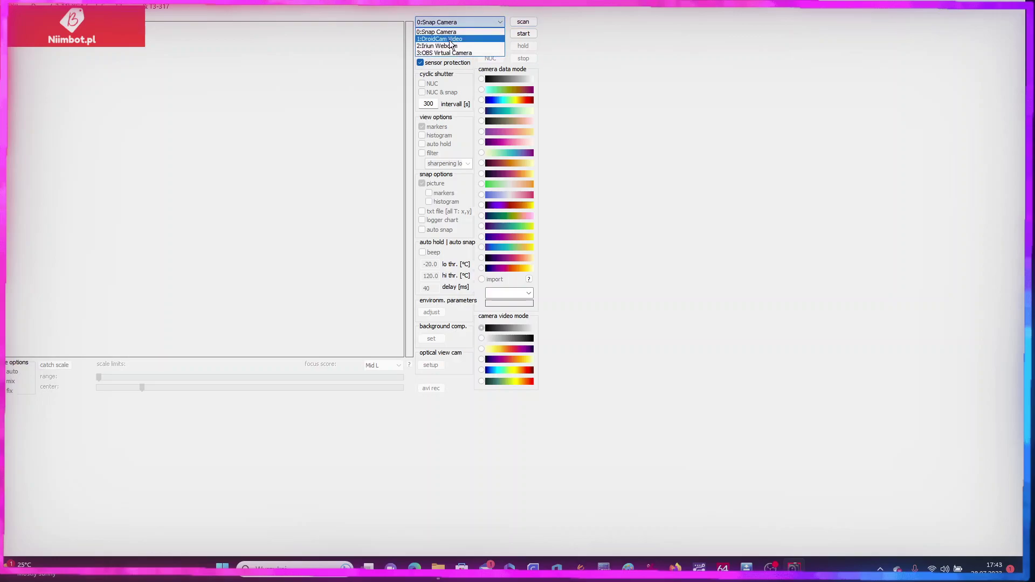
{"action": "left_click", "coordinate": [562, 61]}
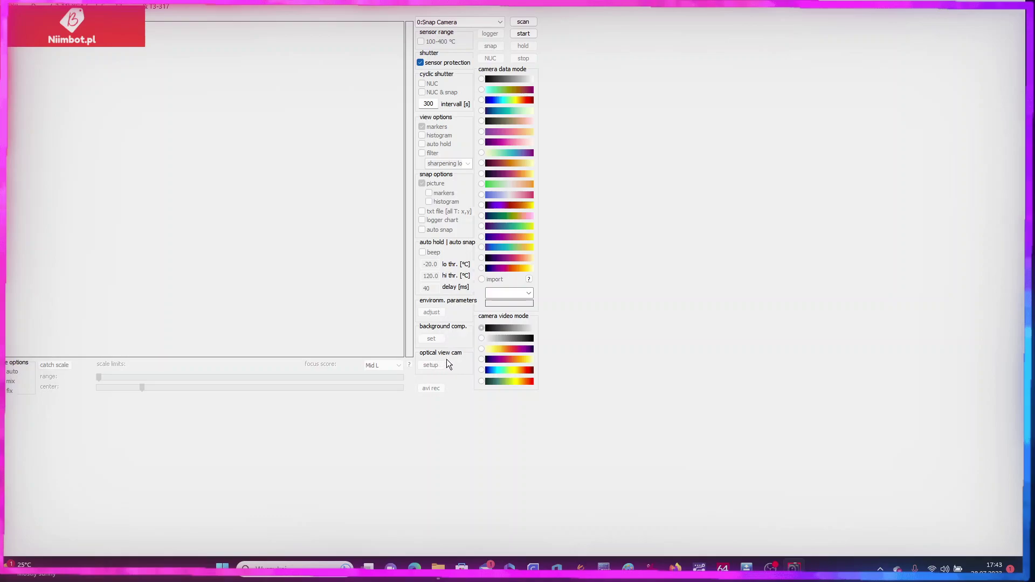
{"action": "left_click", "coordinate": [442, 22]}
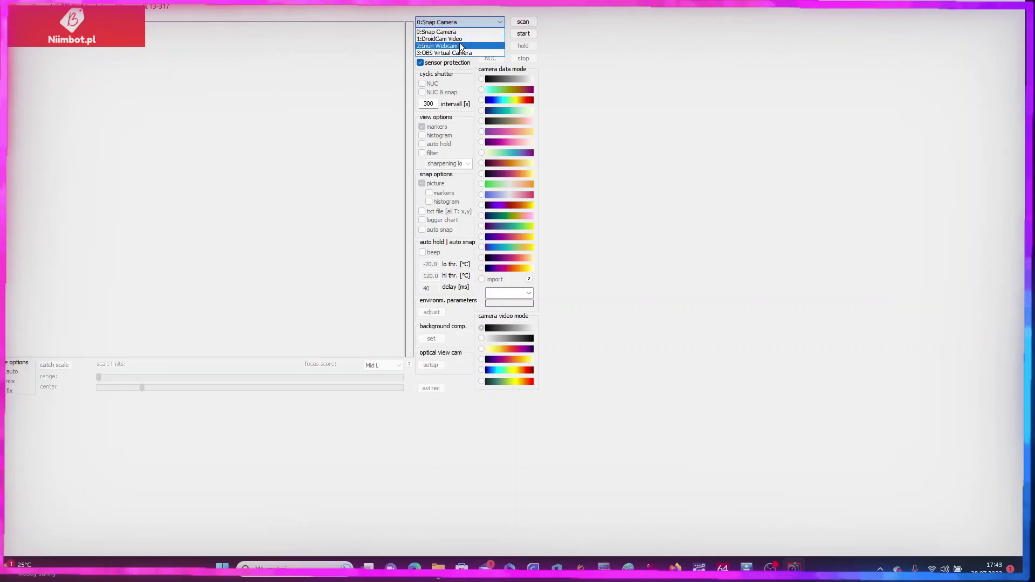
{"action": "left_click", "coordinate": [538, 60]}
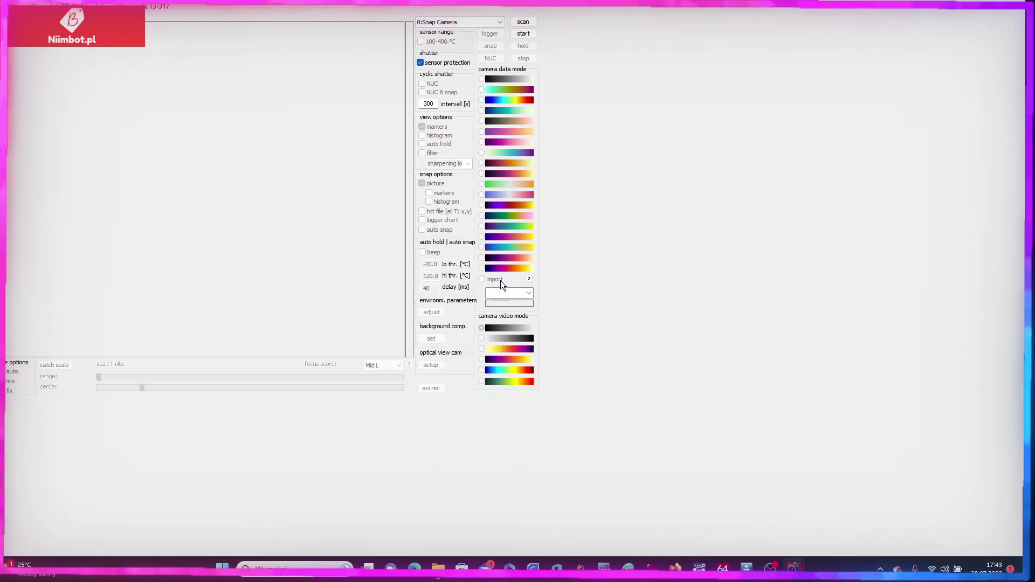
{"action": "left_click", "coordinate": [528, 295]}
Switch to OBS, pause the recording and resume it
{"action": "mouse_move", "coordinate": [771, 579]}
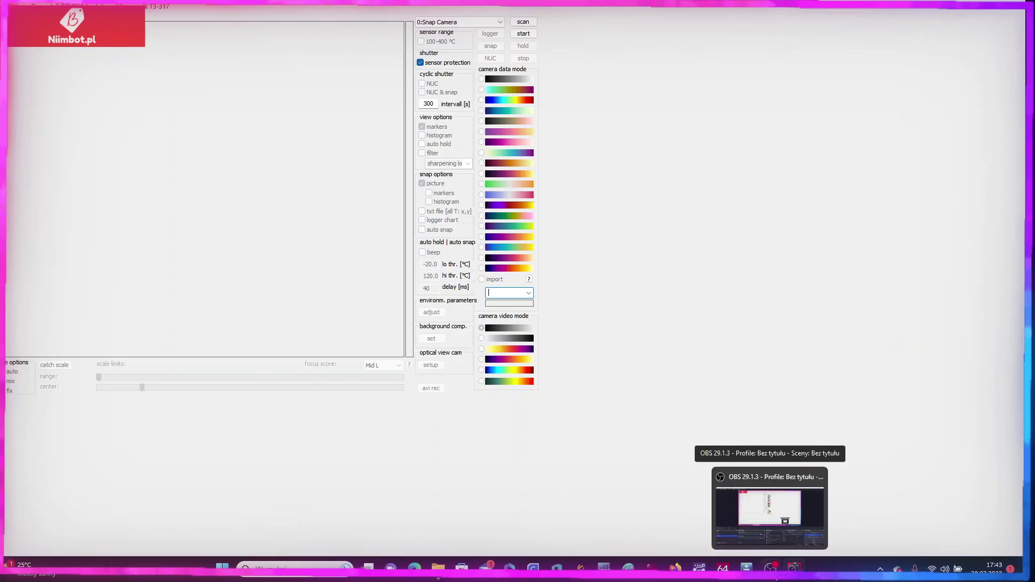
{"action": "left_click", "coordinate": [769, 510]}
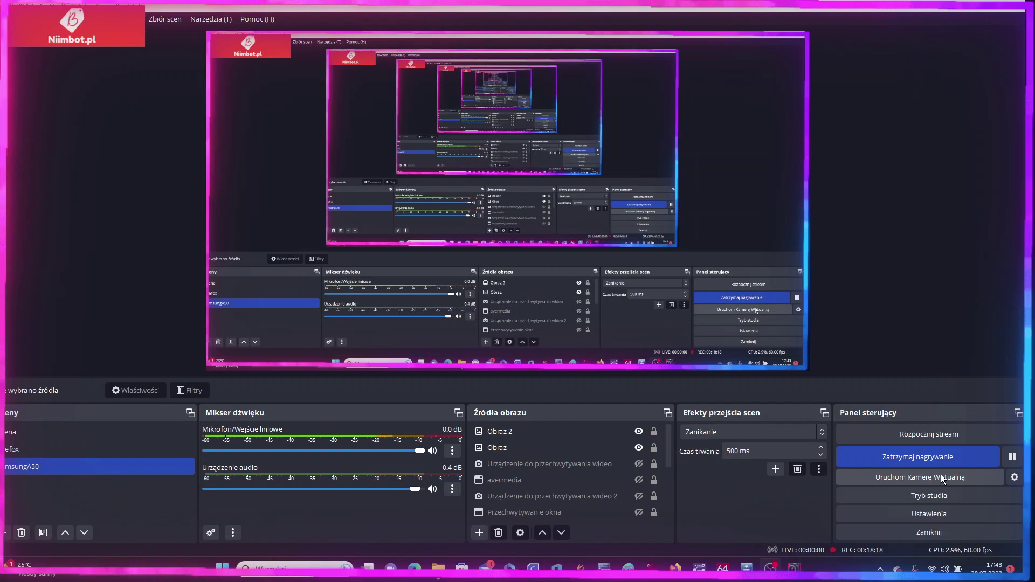
{"action": "left_click", "coordinate": [1013, 458]}
{"action": "left_click", "coordinate": [1014, 457]}
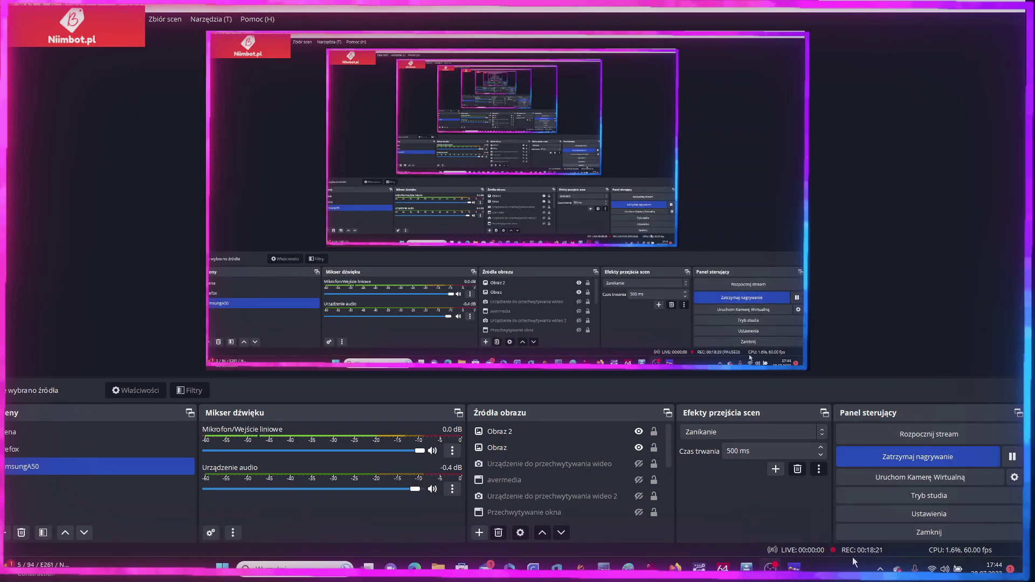
Switch to the thermal analysis program with the temperature curve and connect the Thermal Camera0 device
{"action": "left_click", "coordinate": [794, 568]}
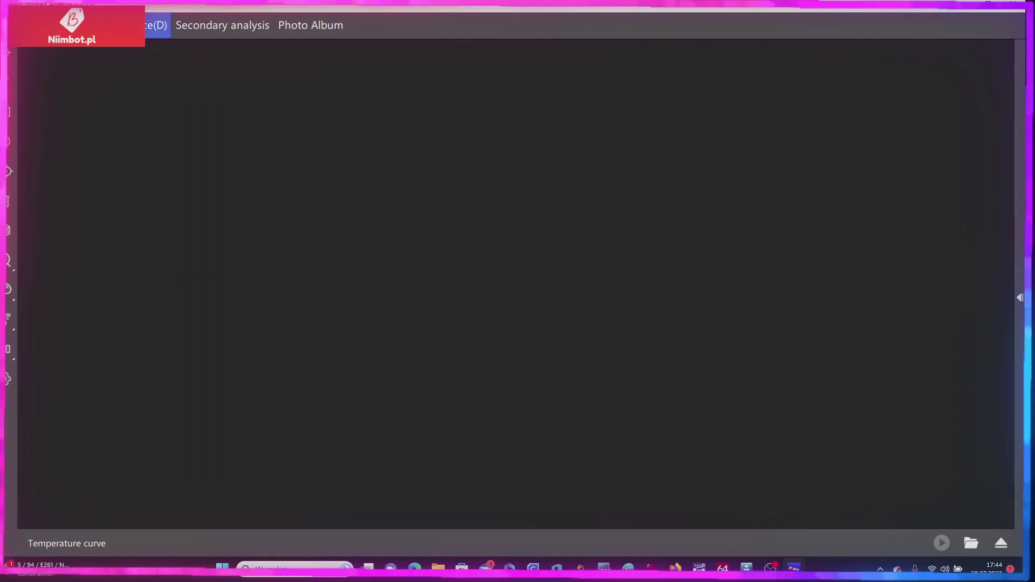
{"action": "left_click", "coordinate": [157, 25]}
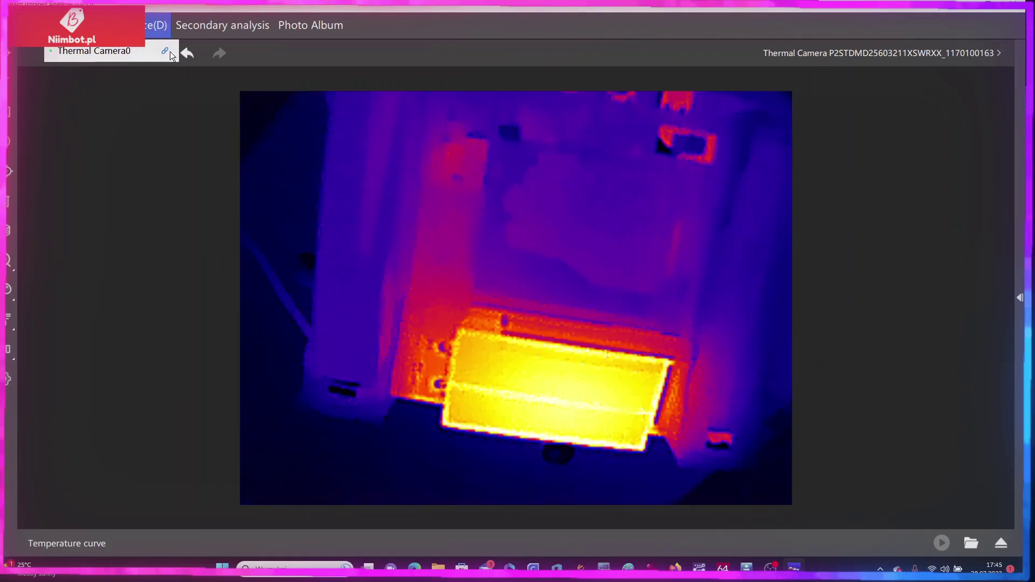
{"action": "left_click", "coordinate": [129, 50]}
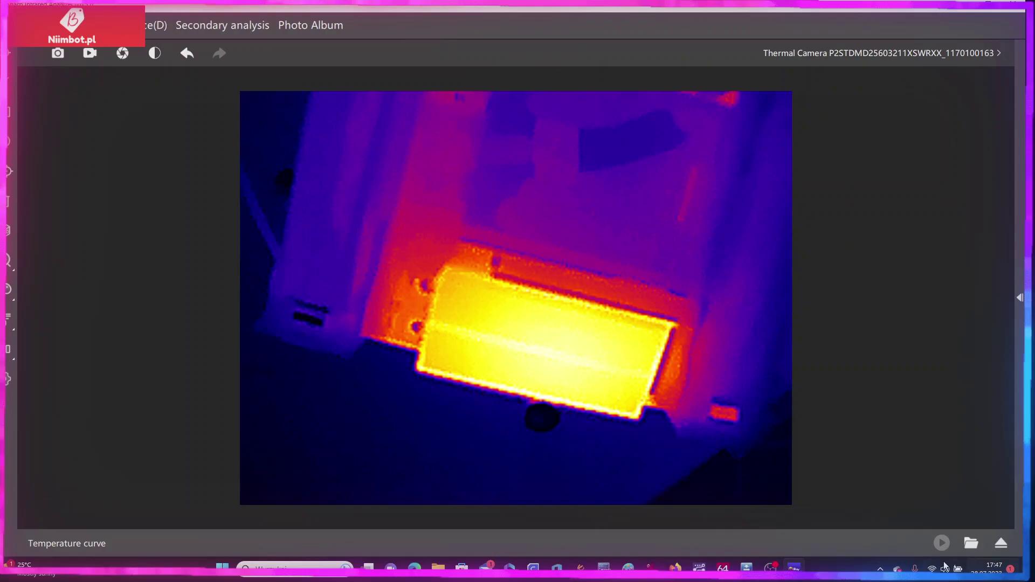
Switch to OBS, pause the recording, and return to the live thermal image in the analysis program
{"action": "left_click", "coordinate": [795, 569]}
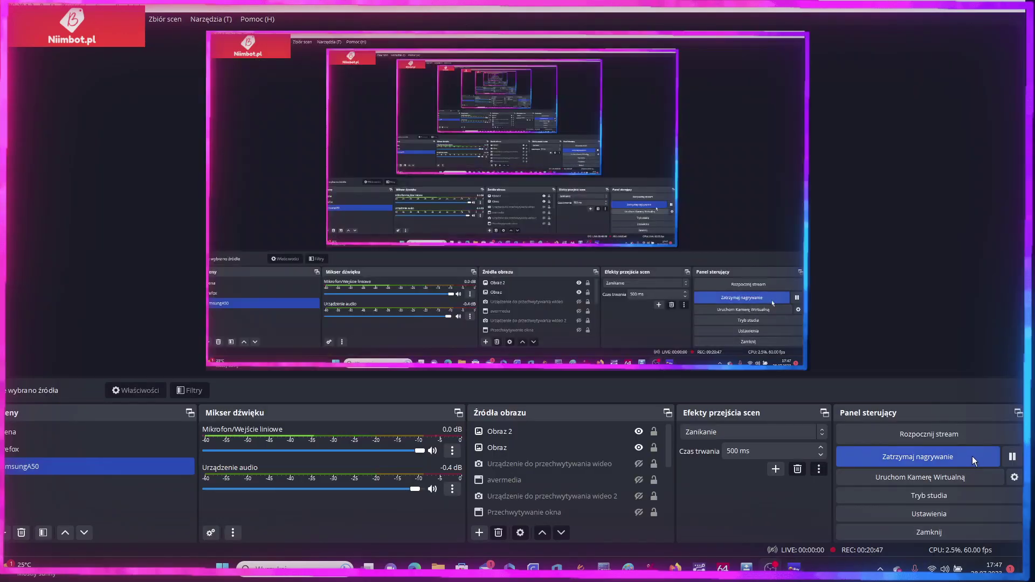
{"action": "left_click", "coordinate": [1013, 458]}
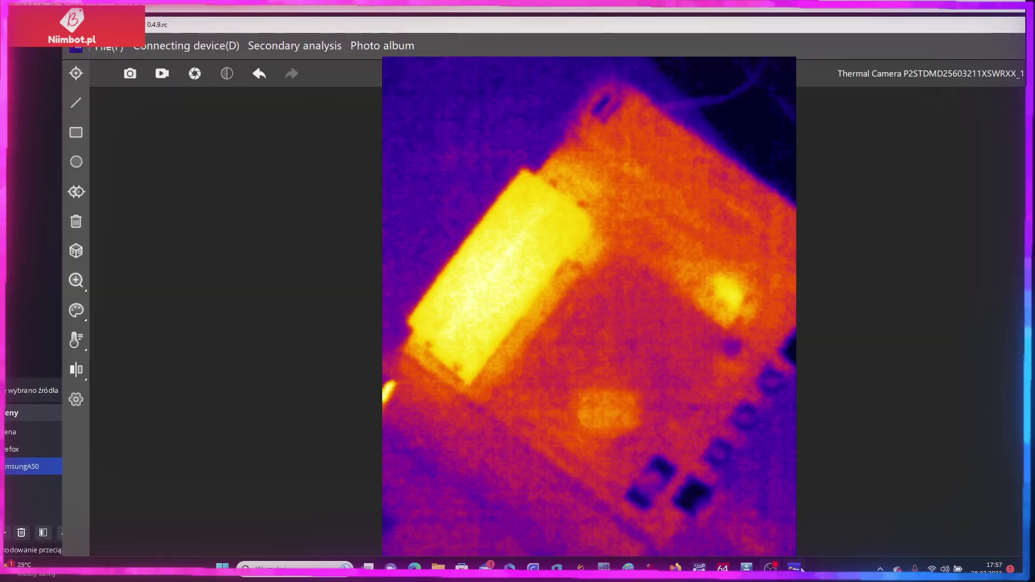
{"action": "key", "text": "alt+Tab"}
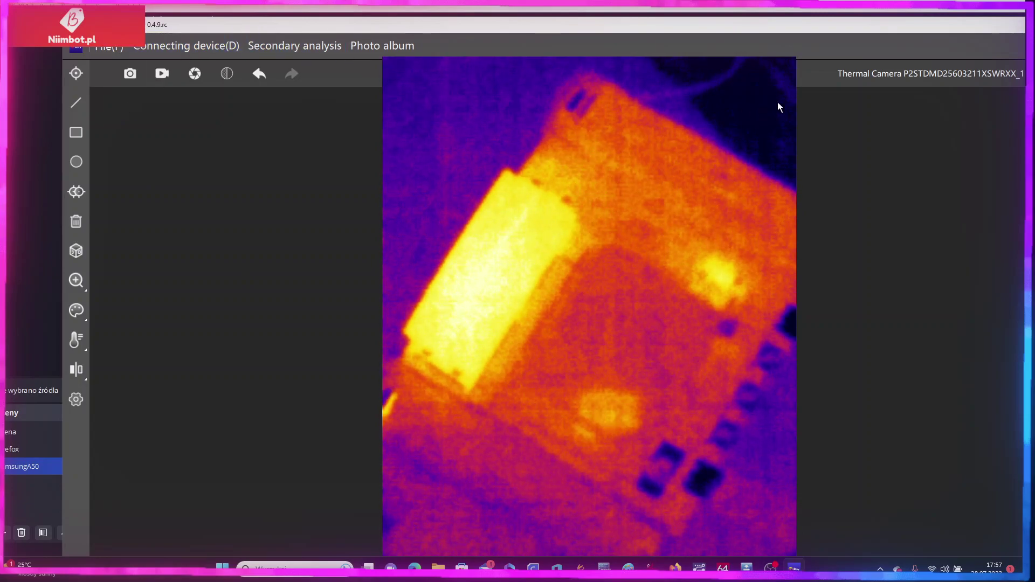
View the connected thermal camera's device info and close it
{"action": "left_click", "coordinate": [873, 68]}
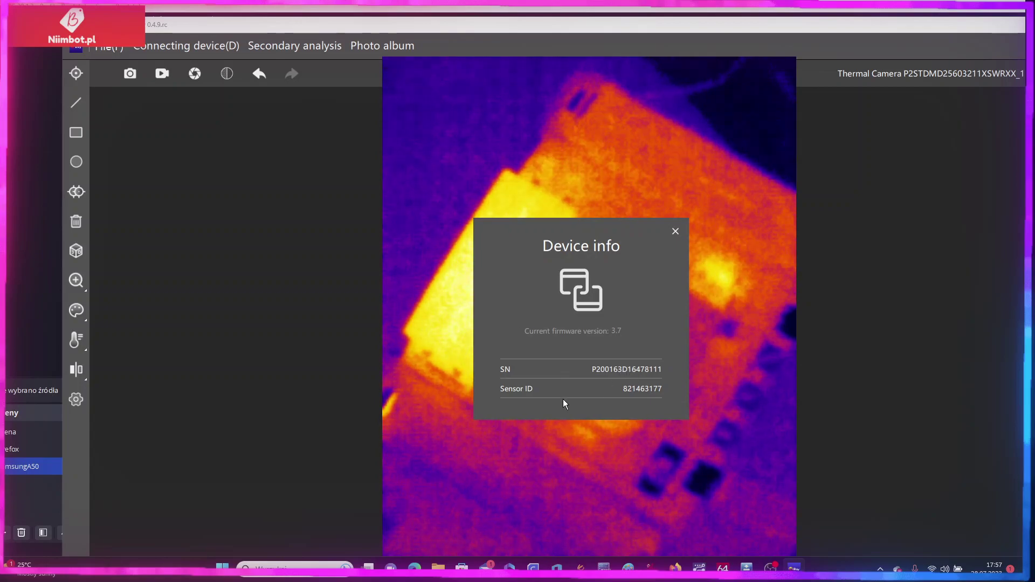
{"action": "left_click", "coordinate": [675, 233]}
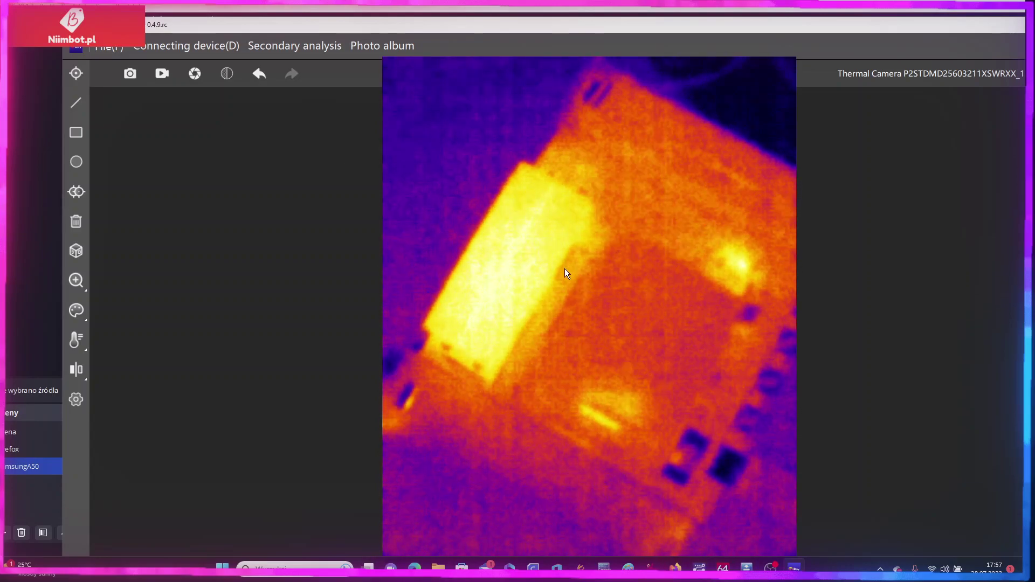
Turn on image contrast enhancement and place temperature points on the bright rectangular component and the small hot spot
{"action": "left_click", "coordinate": [227, 74]}
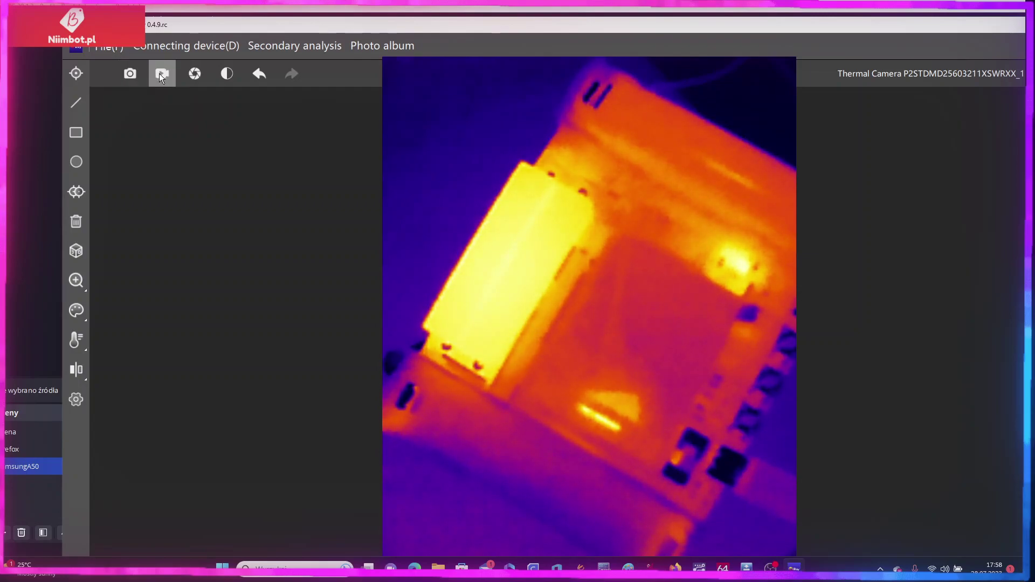
{"action": "left_click", "coordinate": [76, 73]}
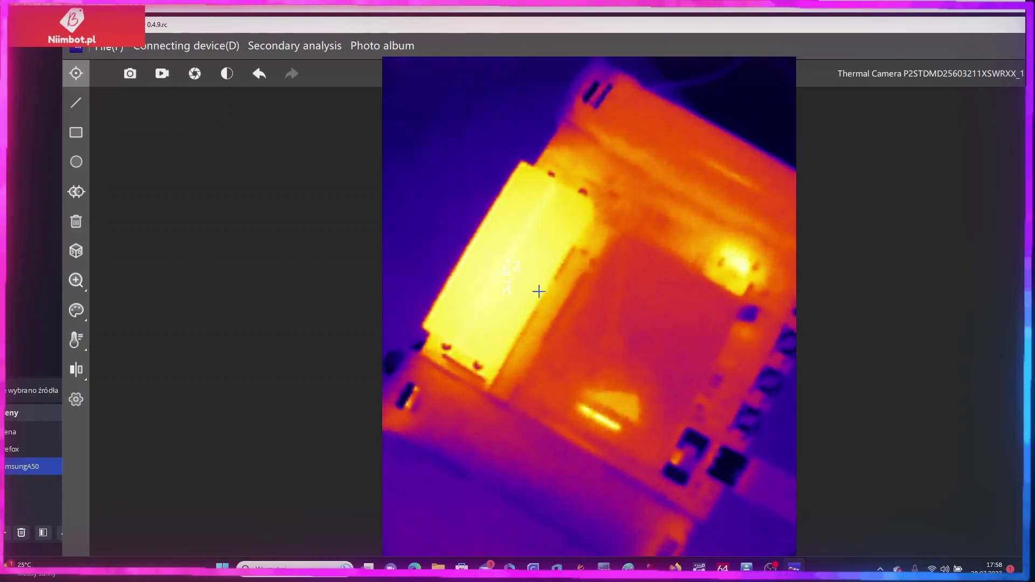
{"action": "left_click", "coordinate": [741, 263]}
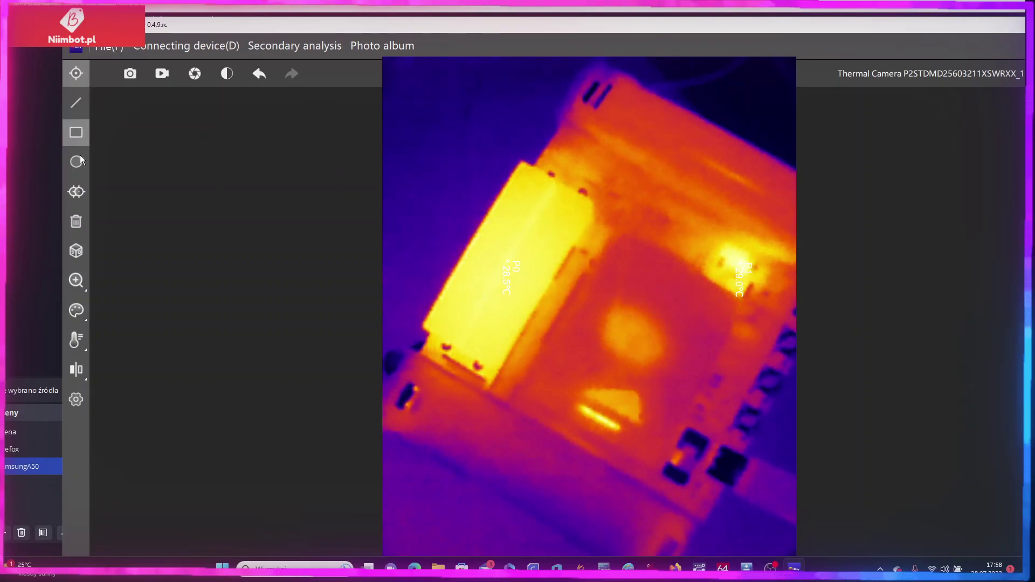
Enable global temperature measurement and add points on the upper part of the bright rectangular component and the board's centre
{"action": "left_click", "coordinate": [76, 194]}
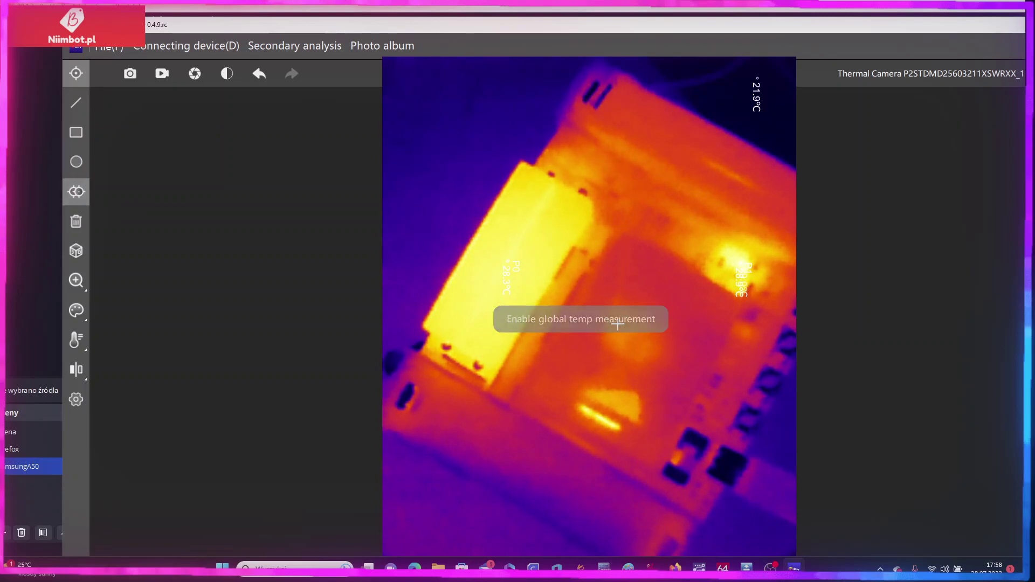
{"action": "left_click", "coordinate": [537, 218]}
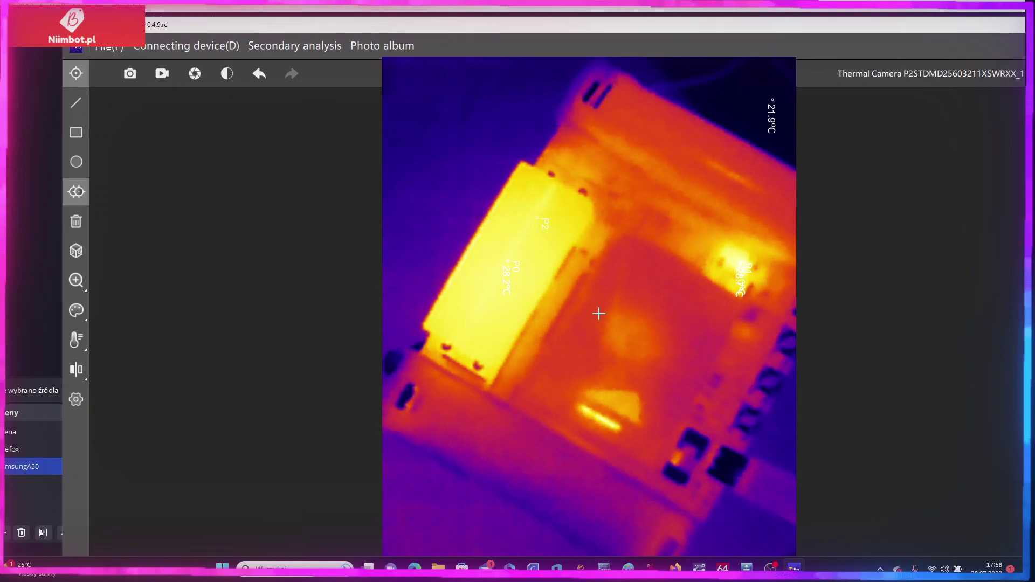
{"action": "left_click", "coordinate": [637, 332]}
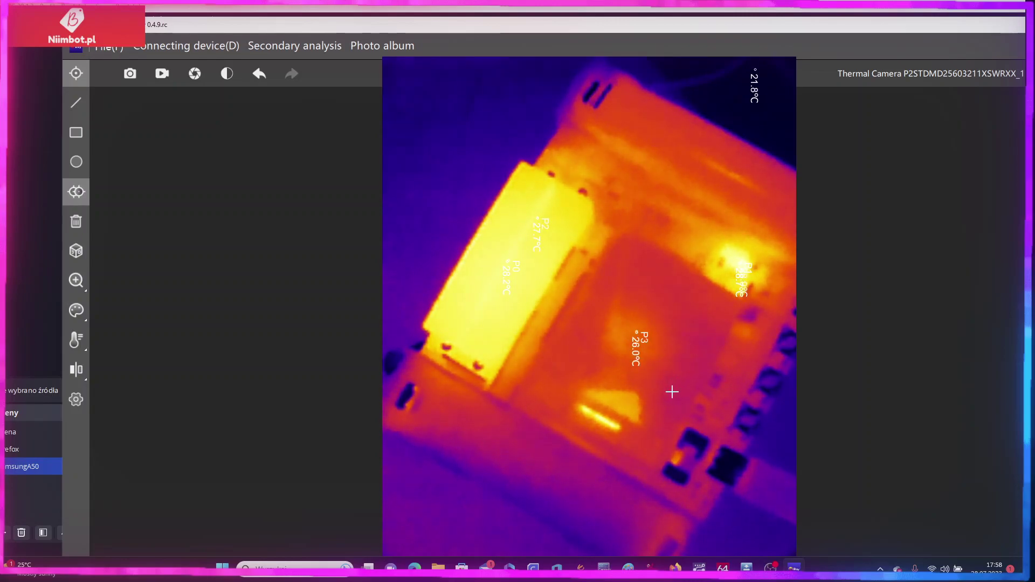
Delete all temperature points and the global temperature measurement from the live thermal image
{"action": "left_click", "coordinate": [77, 225]}
{"action": "left_click", "coordinate": [556, 345]}
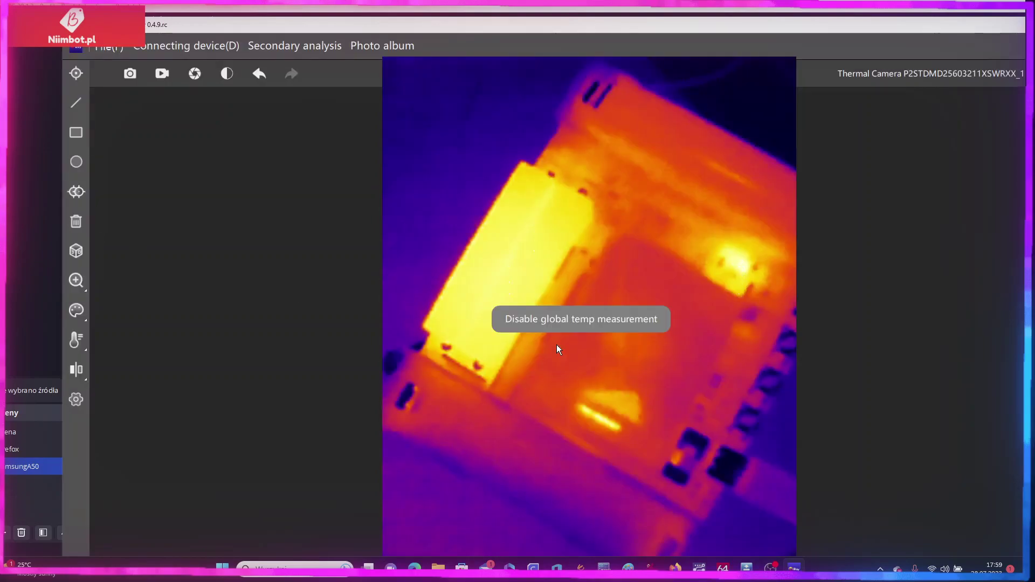
Open the 3D thermal view, rotate the model, and examine it in the Main, Top, Left, Right and Bottom views
{"action": "left_click", "coordinate": [76, 251]}
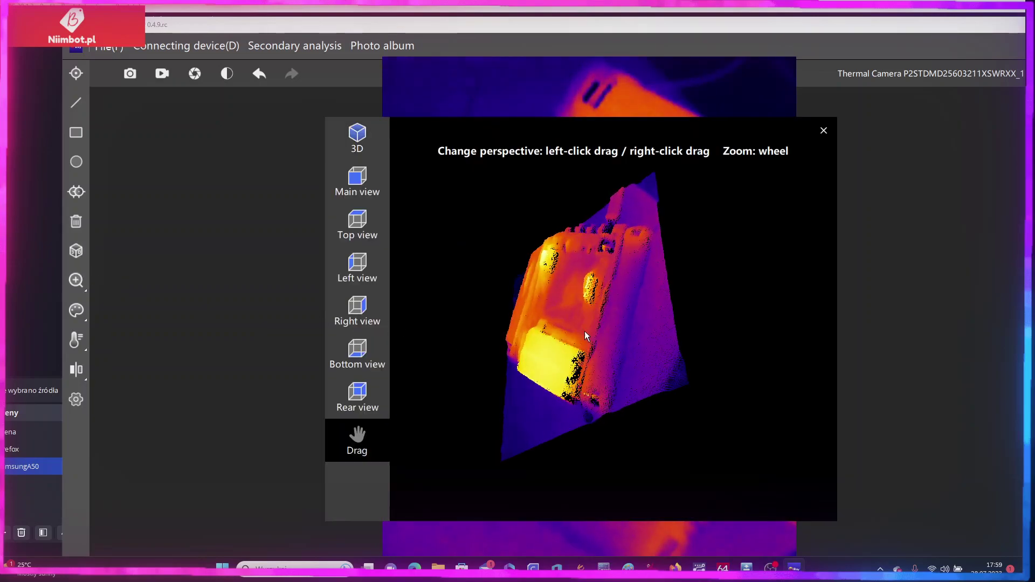
{"action": "left_click_drag", "start_coordinate": [586, 336], "coordinate": [522, 236]}
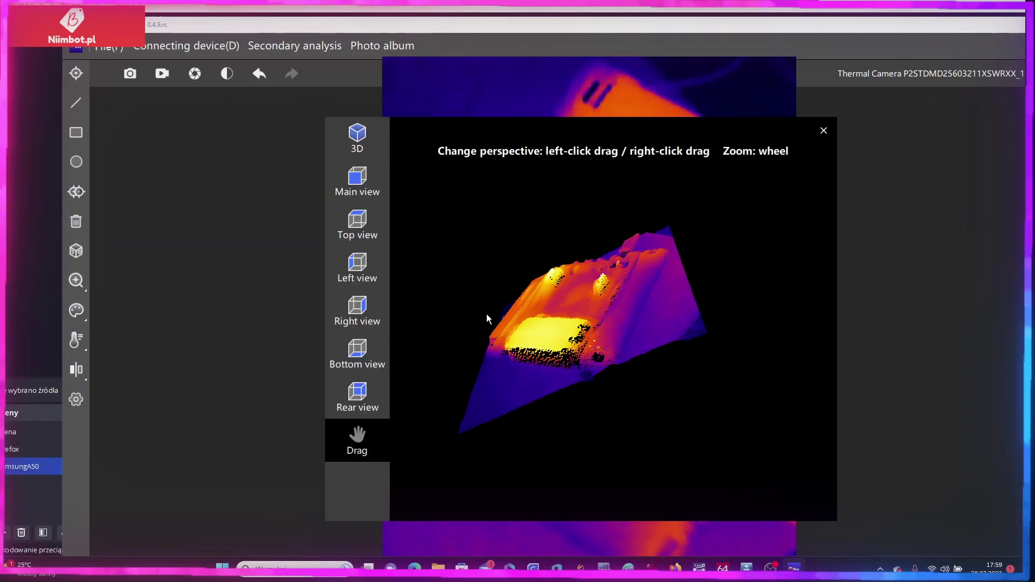
{"action": "left_click_drag", "start_coordinate": [487, 314], "coordinate": [506, 364]}
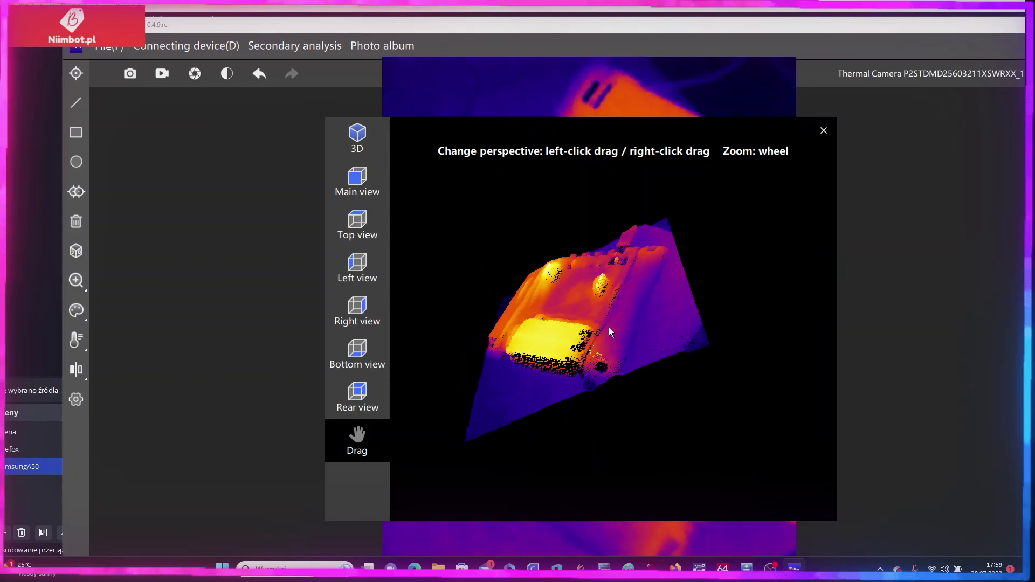
{"action": "left_click", "coordinate": [360, 184]}
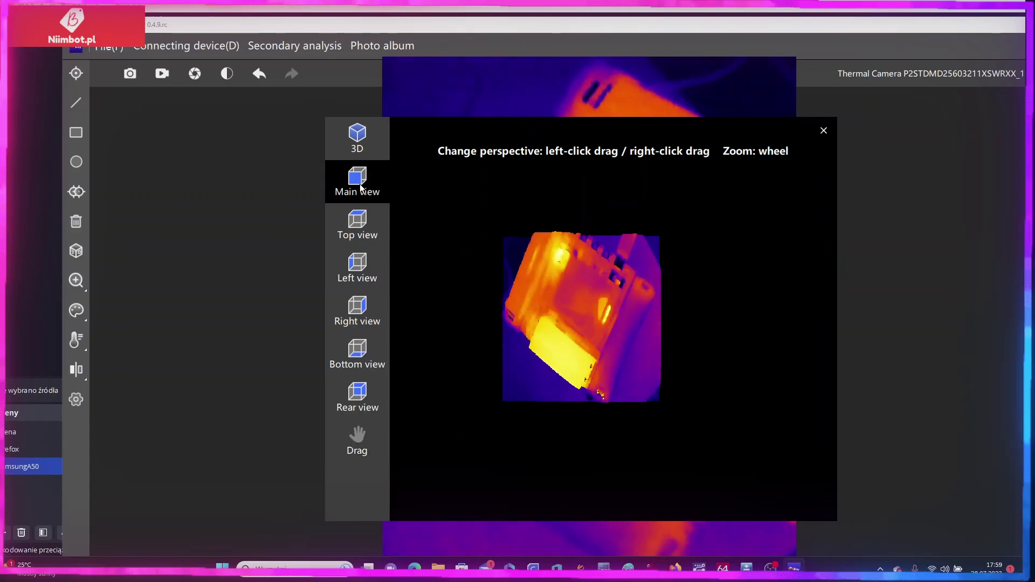
{"action": "left_click", "coordinate": [362, 227]}
{"action": "left_click", "coordinate": [363, 261]}
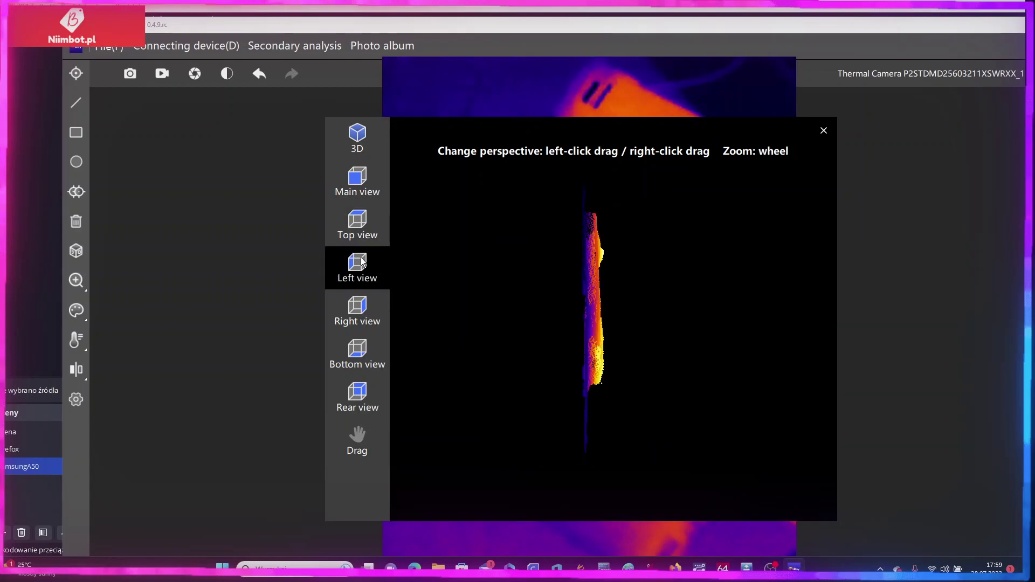
{"action": "left_click", "coordinate": [364, 304]}
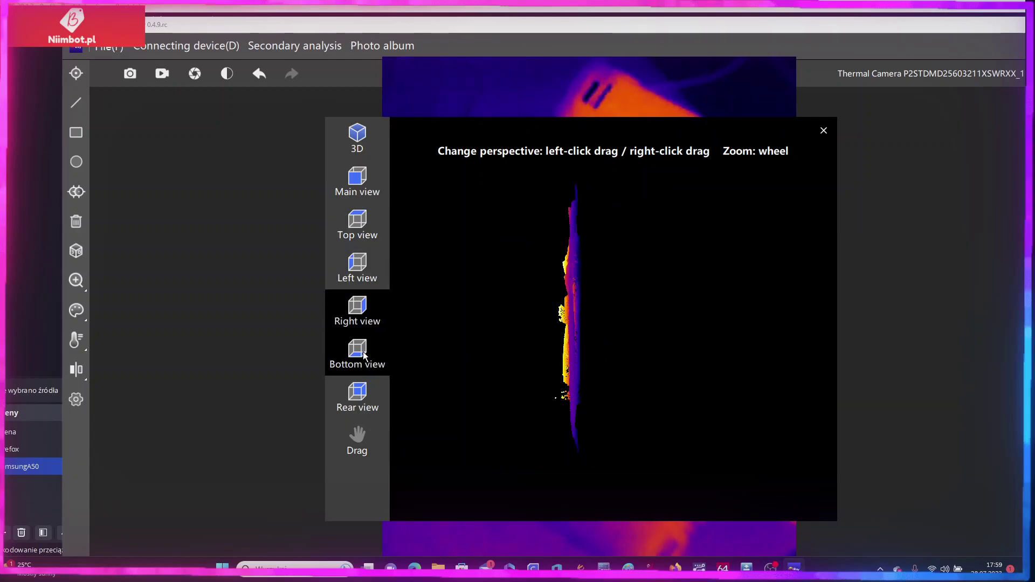
{"action": "left_click", "coordinate": [358, 351]}
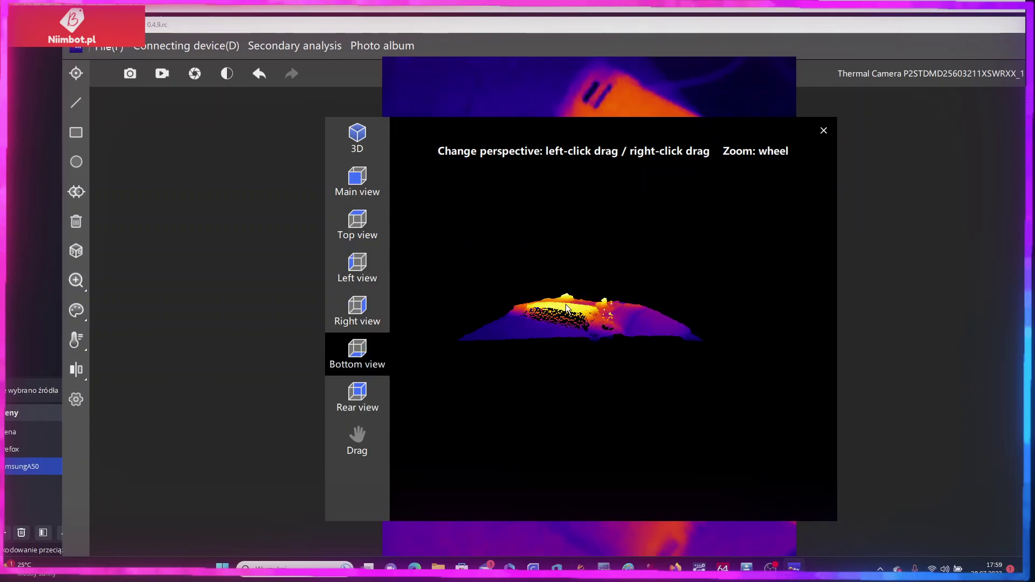
Orbit the 3D thermal model freely to examine its hot areas from several angles and close the 3D view
{"action": "left_click_drag", "start_coordinate": [566, 308], "coordinate": [465, 354]}
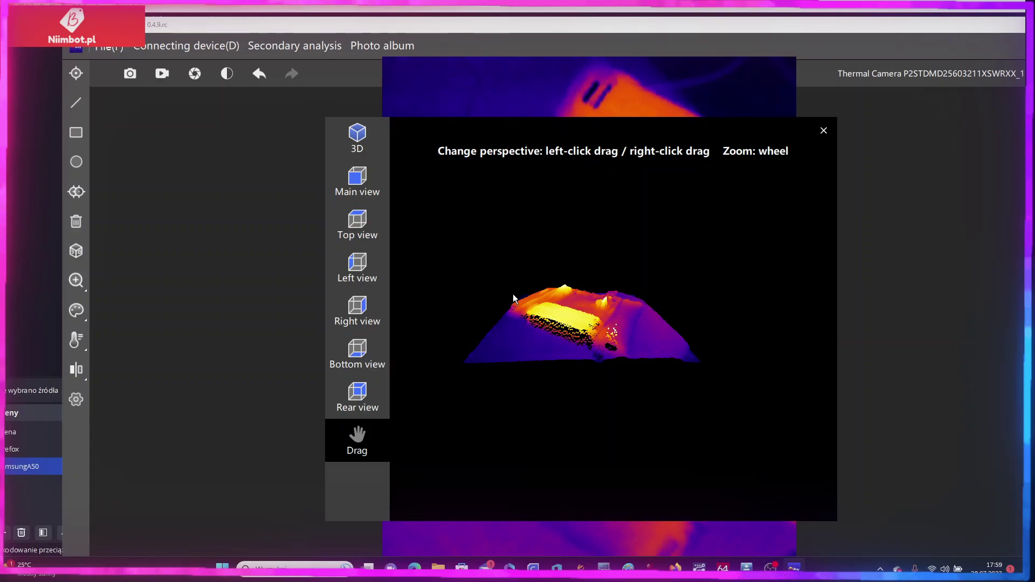
{"action": "left_click_drag", "start_coordinate": [514, 298], "coordinate": [663, 343]}
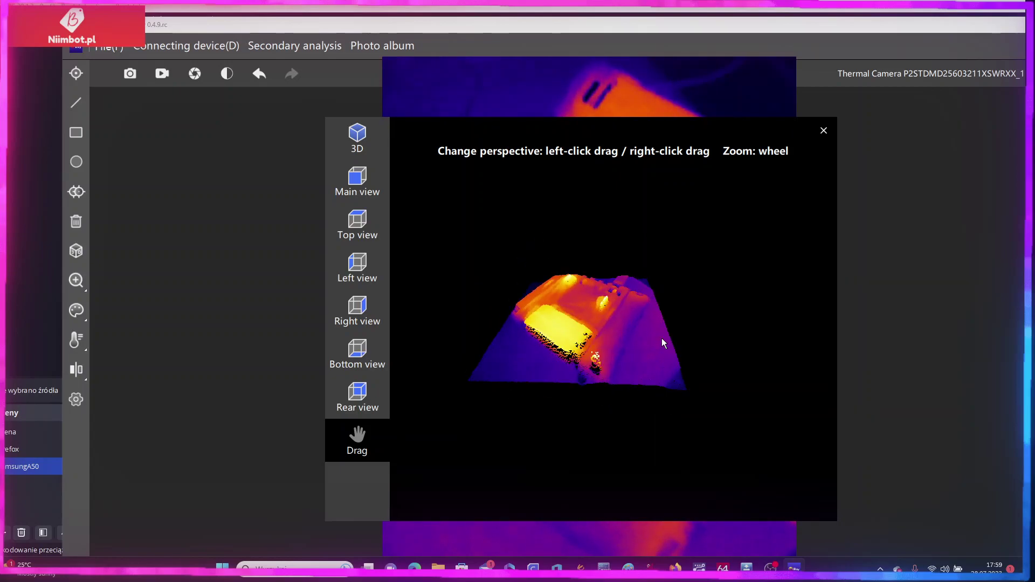
{"action": "left_click_drag", "start_coordinate": [664, 343], "coordinate": [603, 332]}
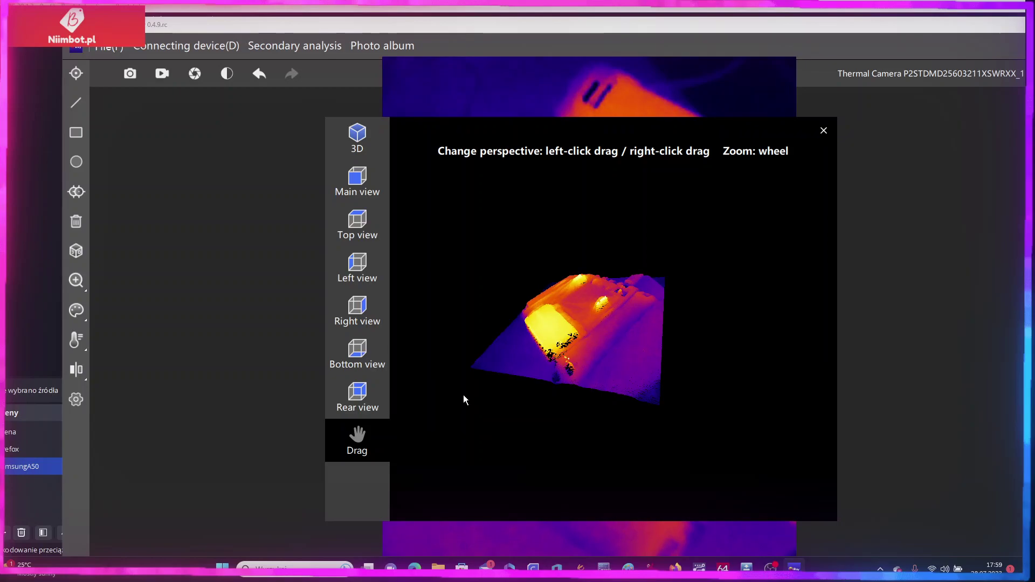
{"action": "left_click", "coordinate": [824, 130]}
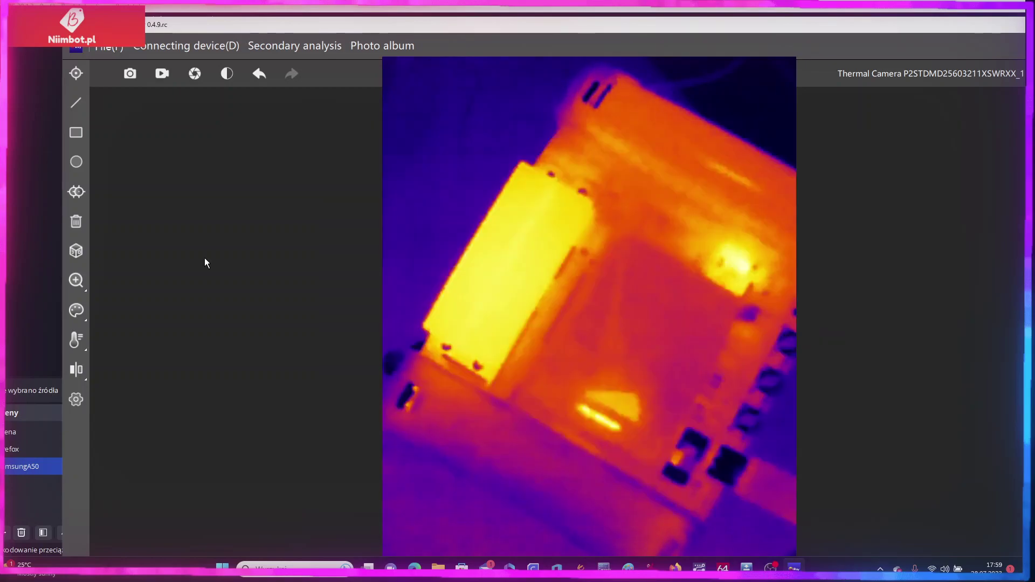
Try the Zoom up function on the live thermal image
{"action": "left_click", "coordinate": [78, 285]}
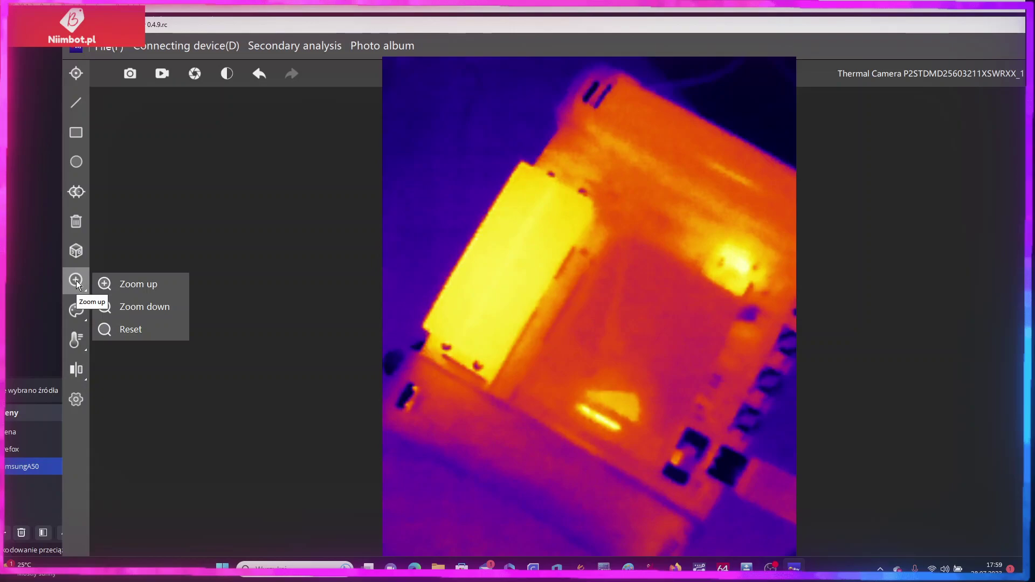
{"action": "left_click", "coordinate": [138, 285]}
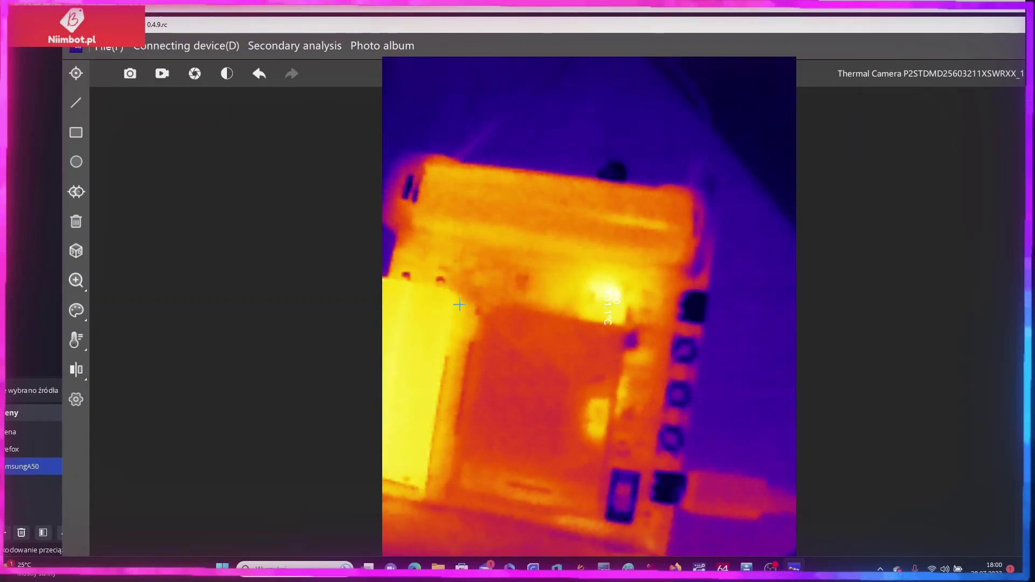
{"action": "left_click", "coordinate": [76, 283]}
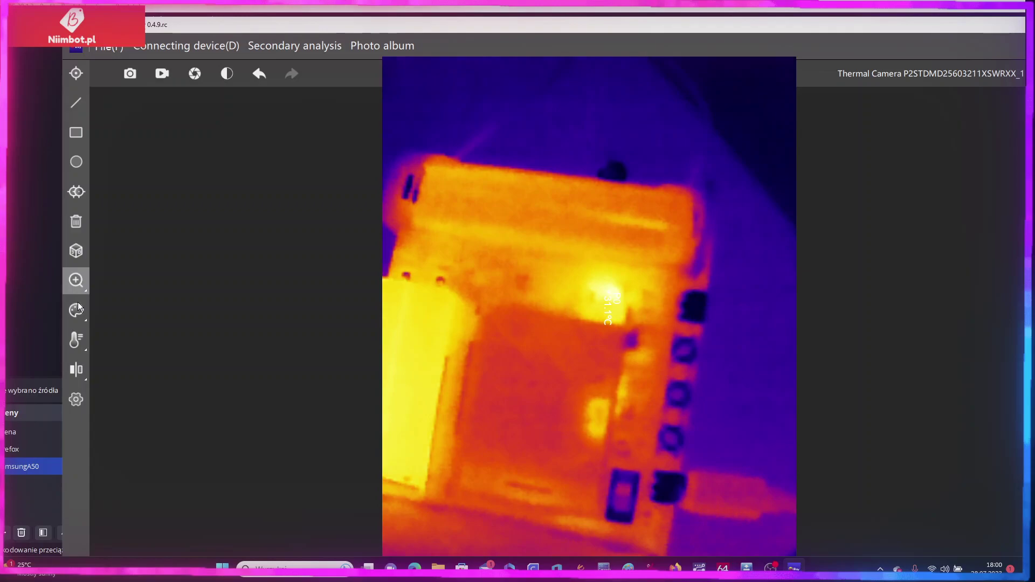
Try the WhiteHot, BlackHot and Lava colour palettes on the live thermal image
{"action": "left_click", "coordinate": [77, 310]}
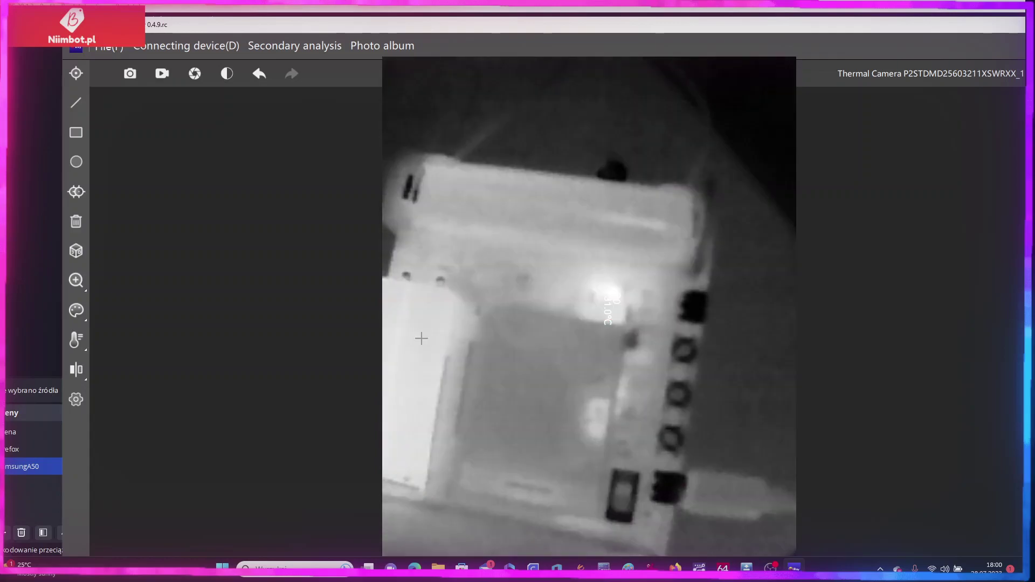
{"action": "left_click", "coordinate": [79, 304]}
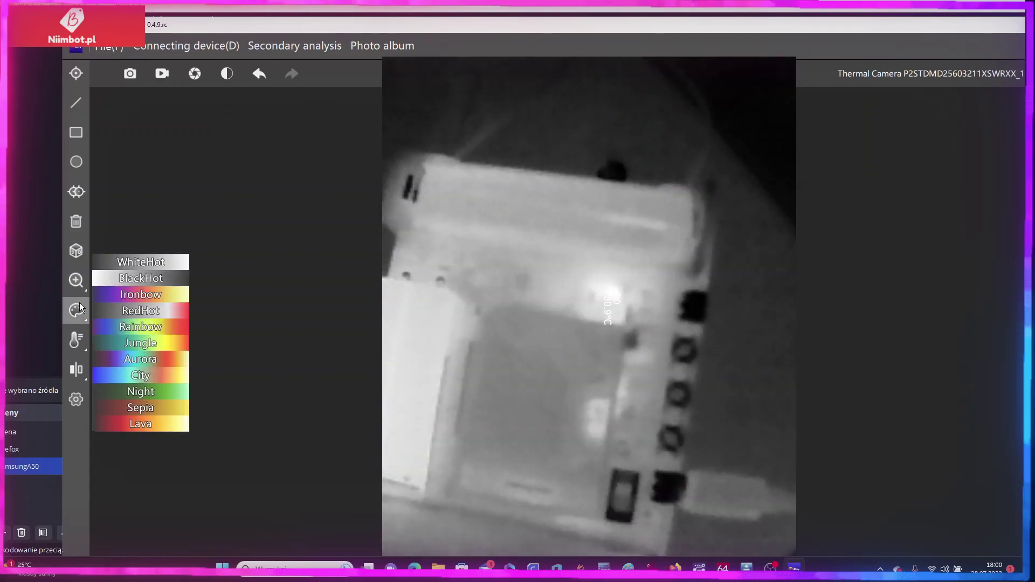
{"action": "left_click", "coordinate": [138, 280]}
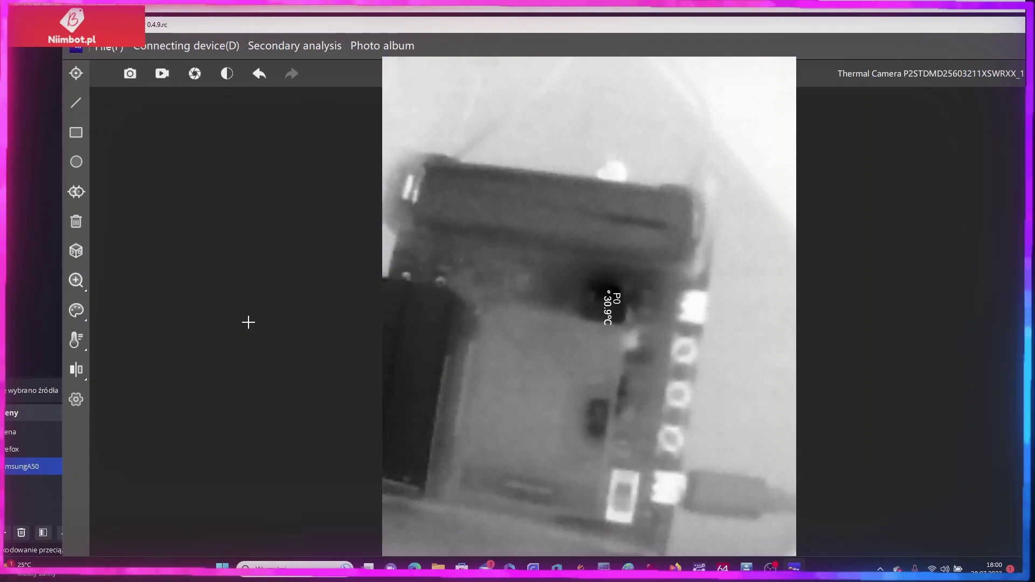
{"action": "left_click", "coordinate": [76, 310]}
{"action": "left_click", "coordinate": [145, 424]}
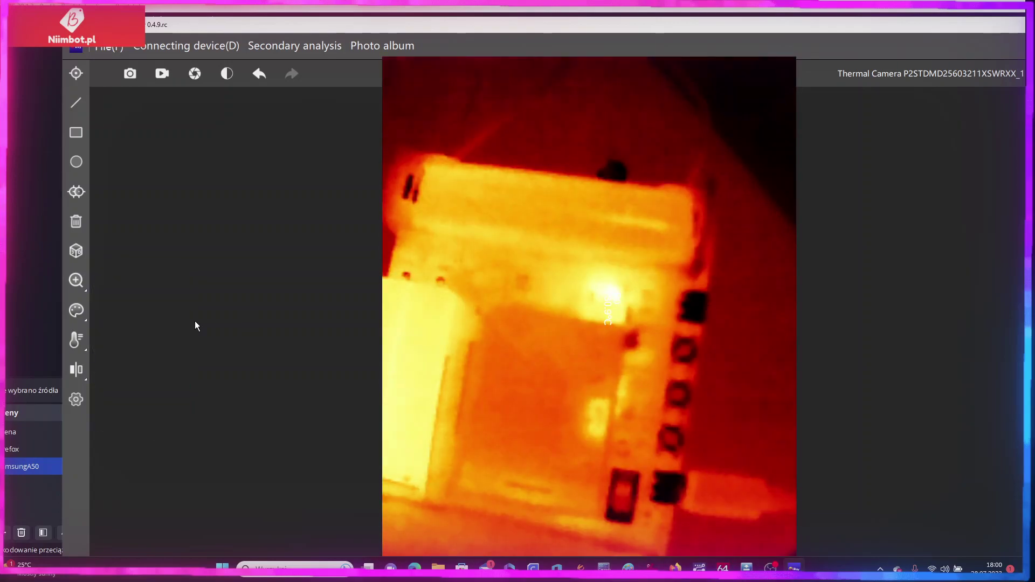
Try the Aurora, City and Rainbow palettes on the thermal image and set the palette to Ironbow
{"action": "left_click", "coordinate": [80, 313]}
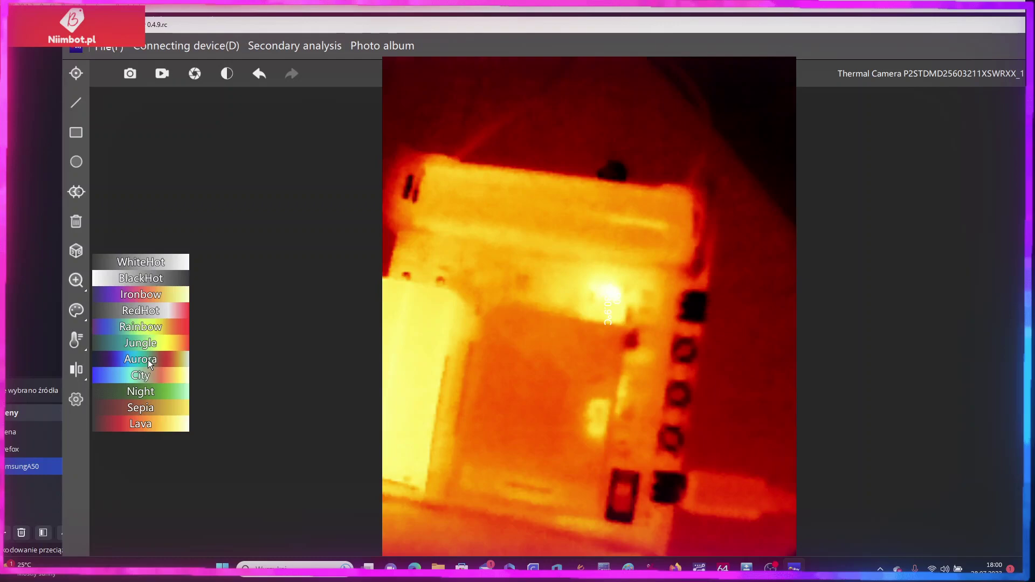
{"action": "left_click", "coordinate": [158, 344]}
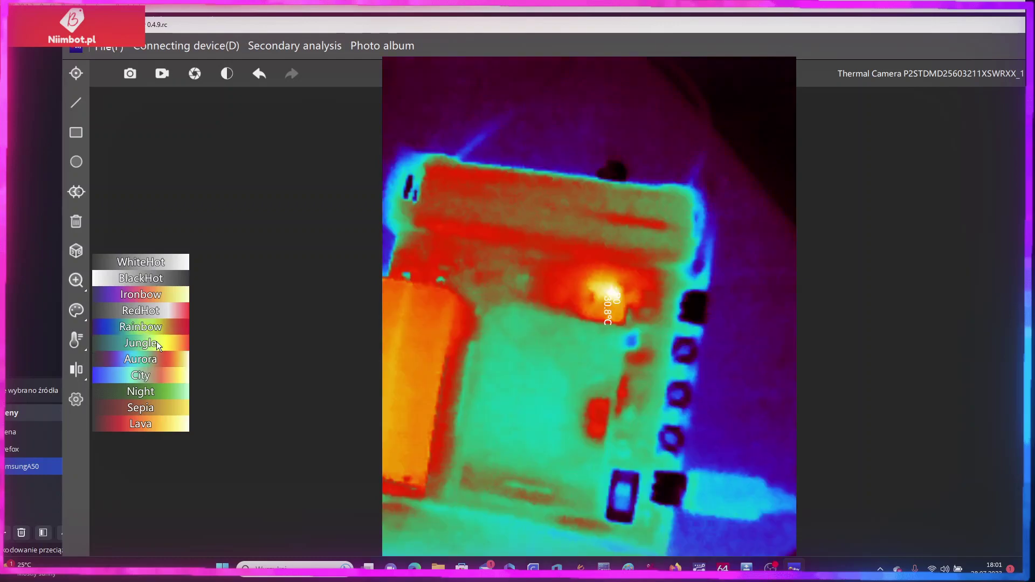
{"action": "left_click", "coordinate": [156, 342]}
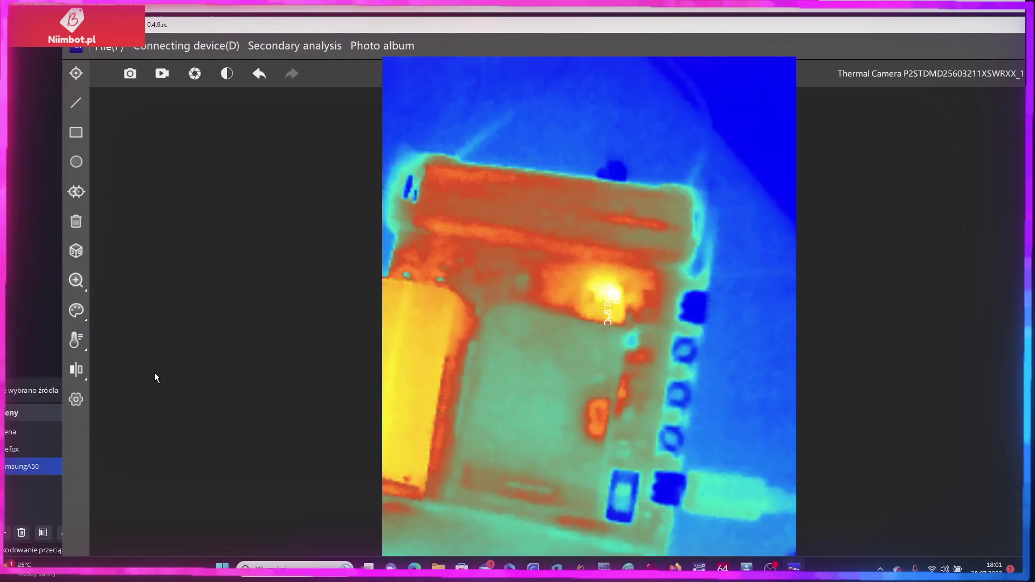
{"action": "left_click", "coordinate": [81, 313]}
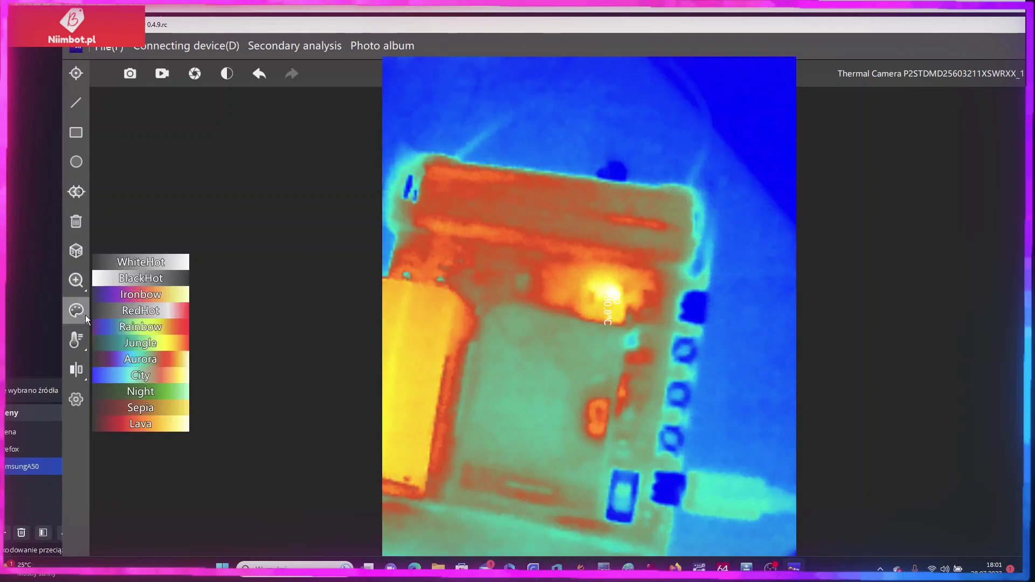
{"action": "left_click", "coordinate": [148, 310]}
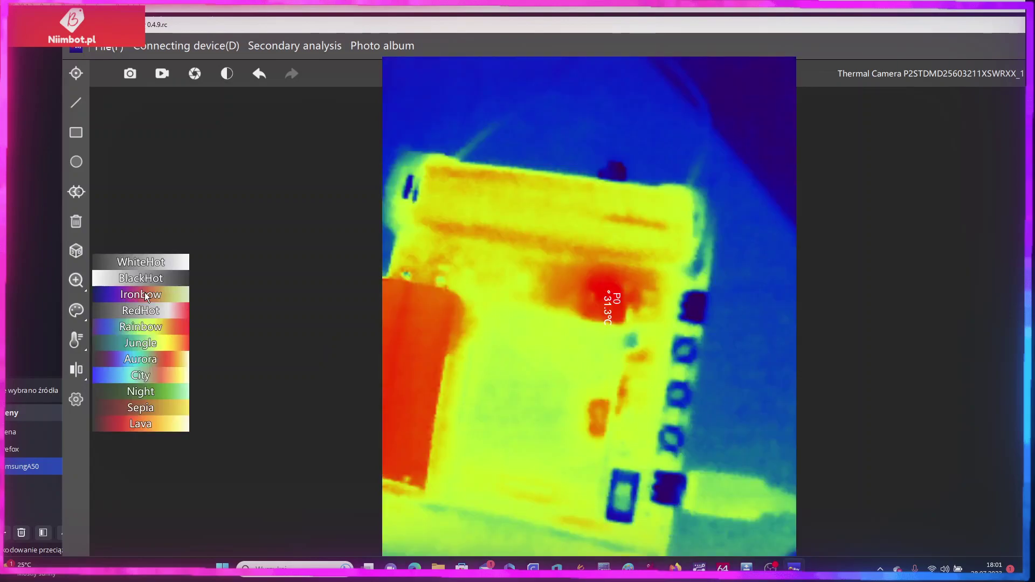
{"action": "left_click", "coordinate": [145, 295]}
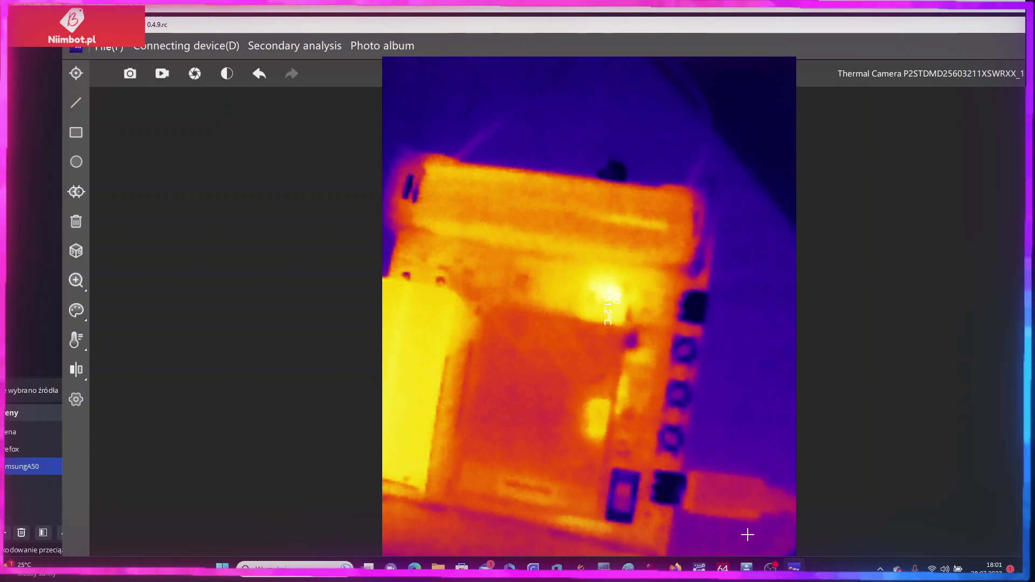
Set the thermal image's sharpness to 100% and close the settings
{"action": "left_click", "coordinate": [79, 398]}
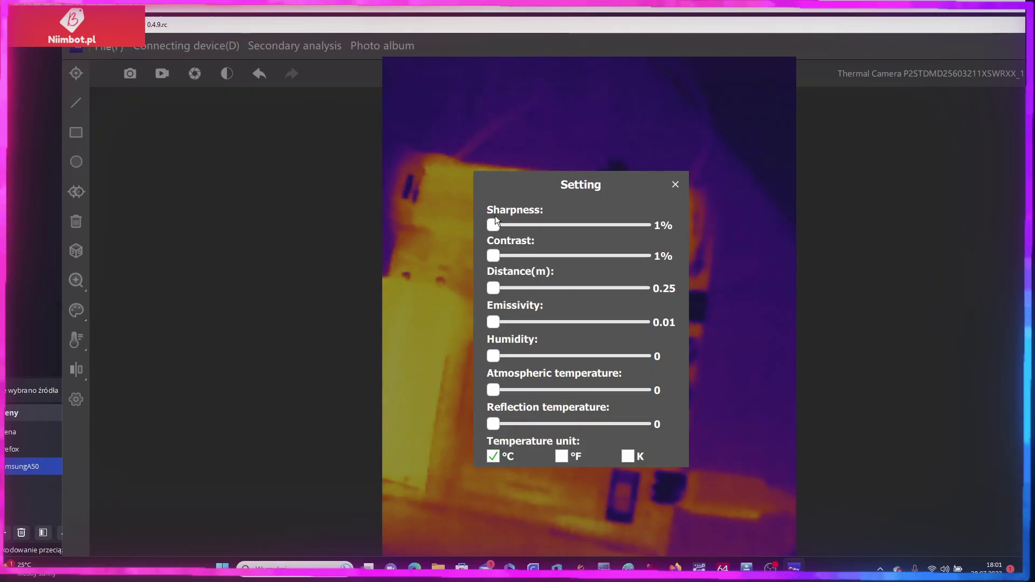
{"action": "left_click_drag", "start_coordinate": [495, 217], "coordinate": [670, 228]}
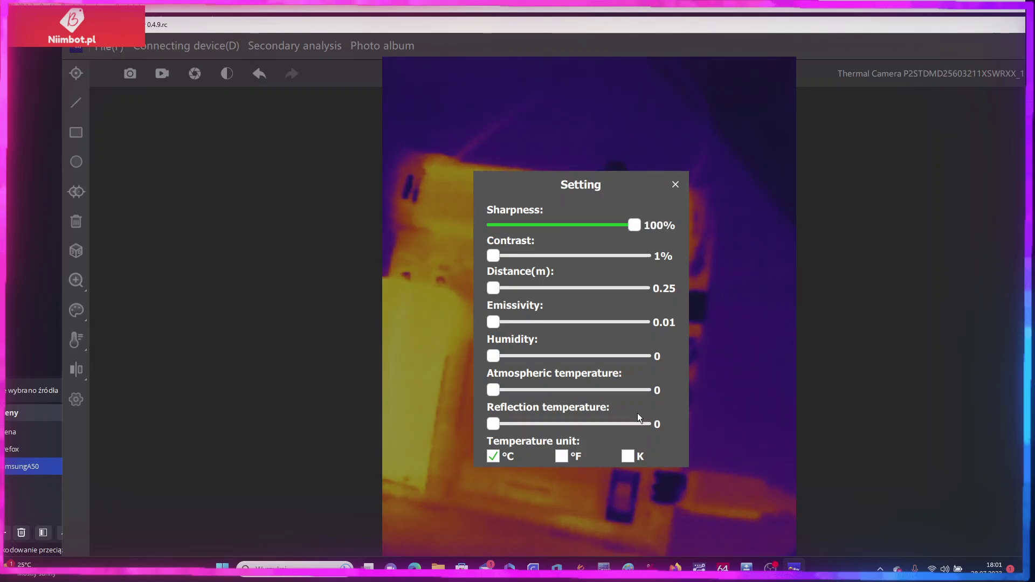
{"action": "left_click", "coordinate": [675, 185]}
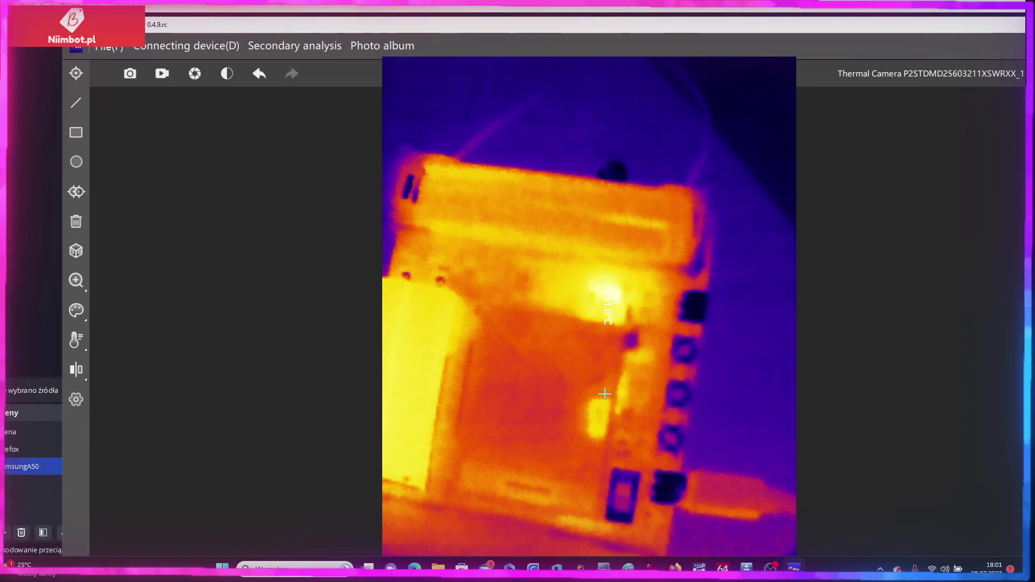
Set the thermal image's sharpness to 49% and contrast to 28%, and close the settings
{"action": "left_click", "coordinate": [76, 399]}
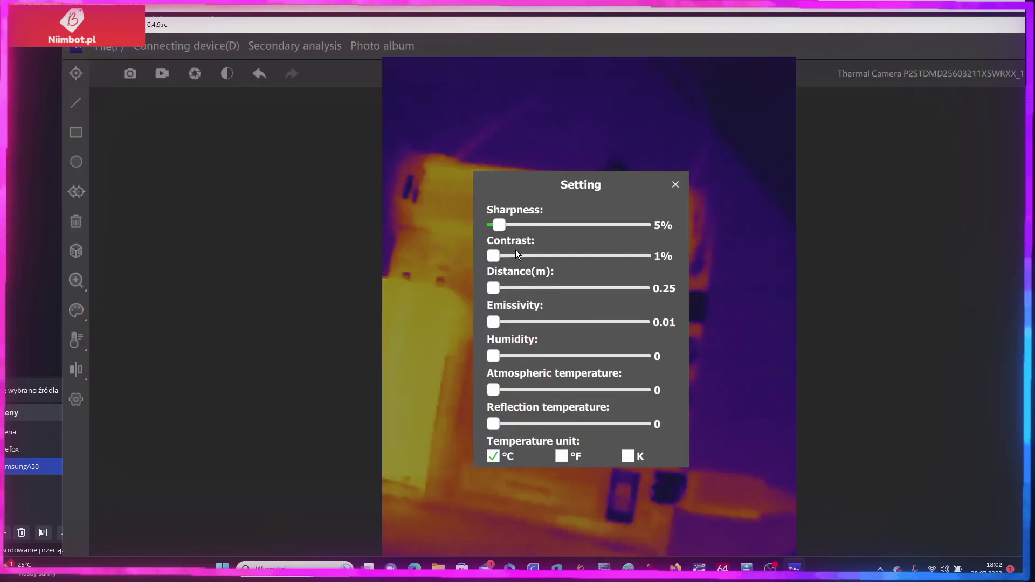
{"action": "left_click_drag", "start_coordinate": [496, 252], "coordinate": [534, 255]}
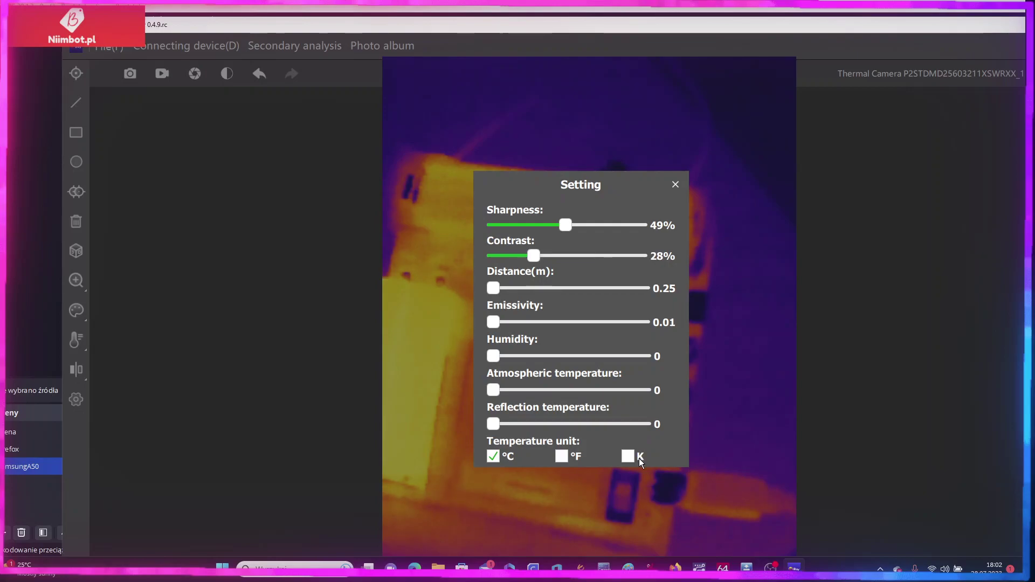
{"action": "left_click", "coordinate": [674, 186]}
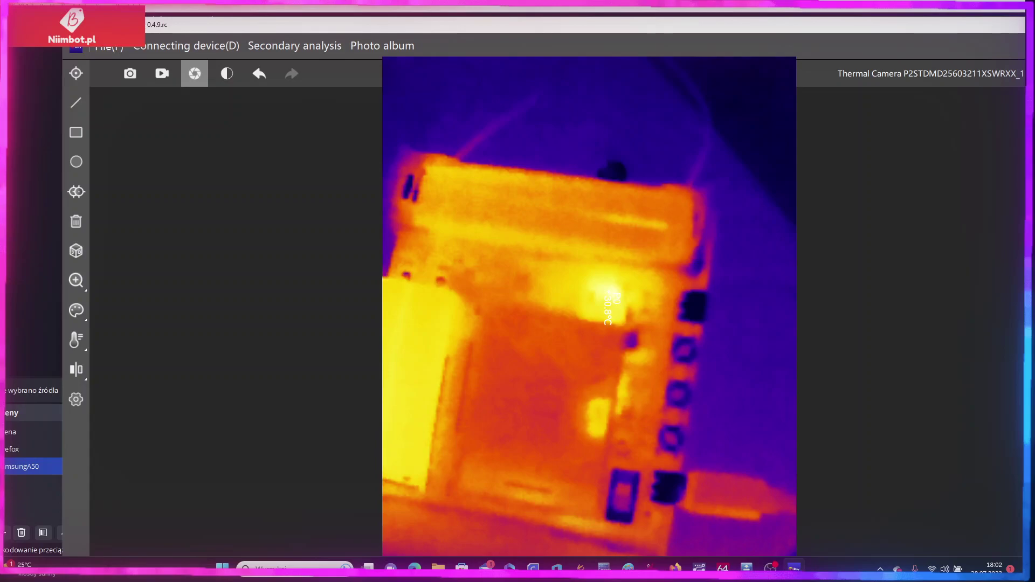
Trigger the camera's shutter correction and toggle image contrast enhancement
{"action": "left_click", "coordinate": [194, 74]}
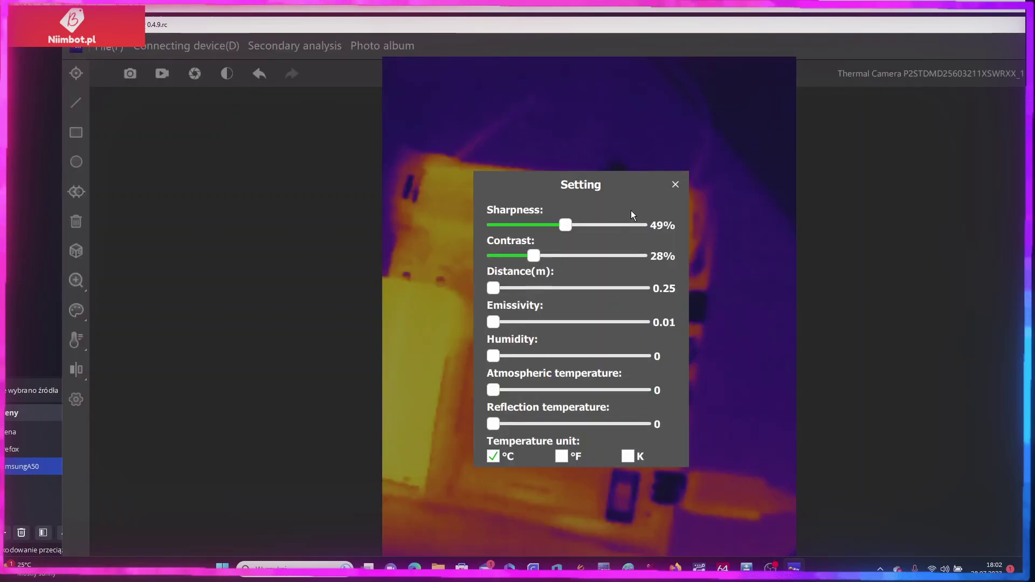
{"action": "left_click", "coordinate": [227, 73]}
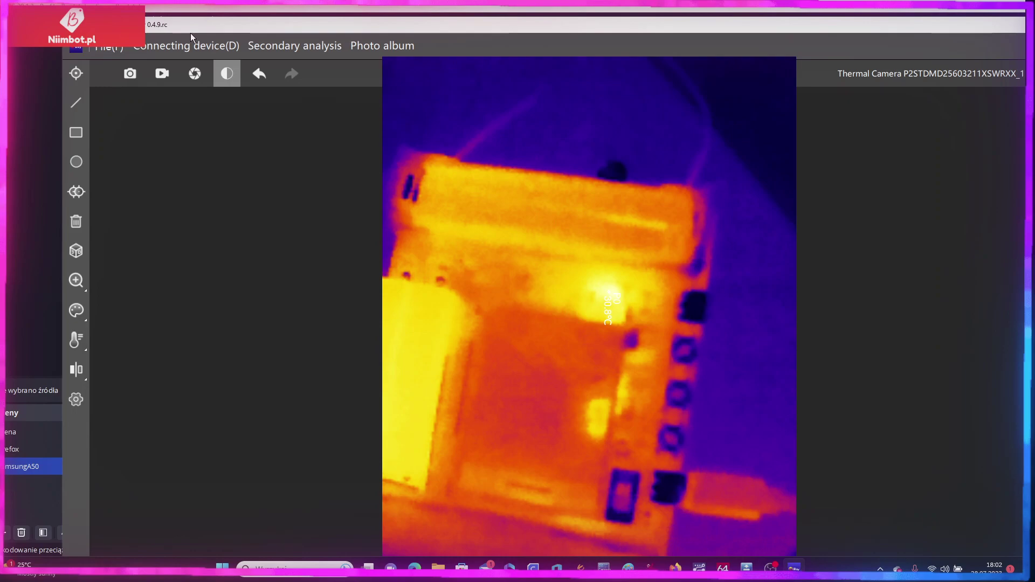
Check for program updates and view the upgrade content
{"action": "left_click", "coordinate": [110, 47]}
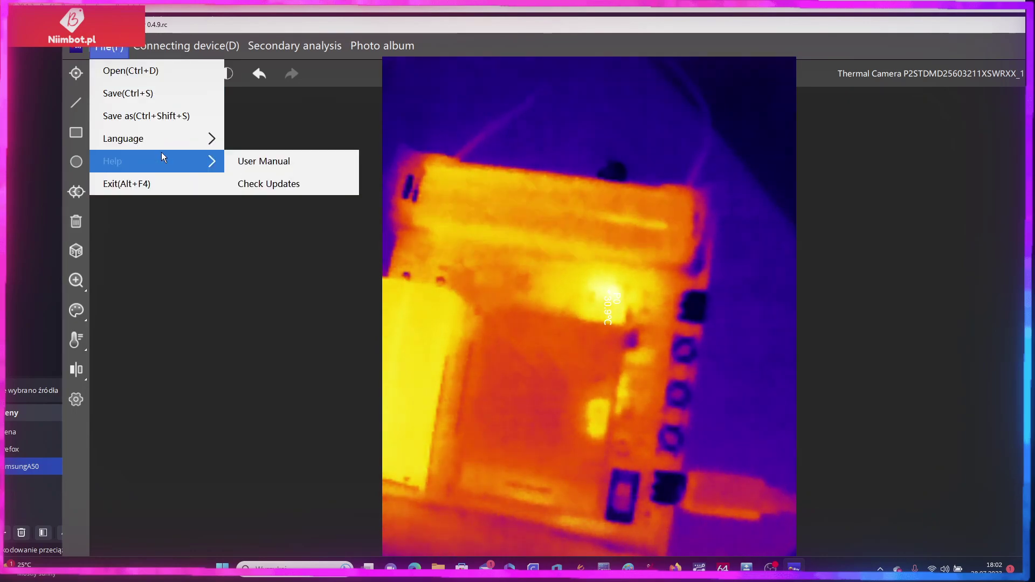
{"action": "mouse_move", "coordinate": [162, 148]}
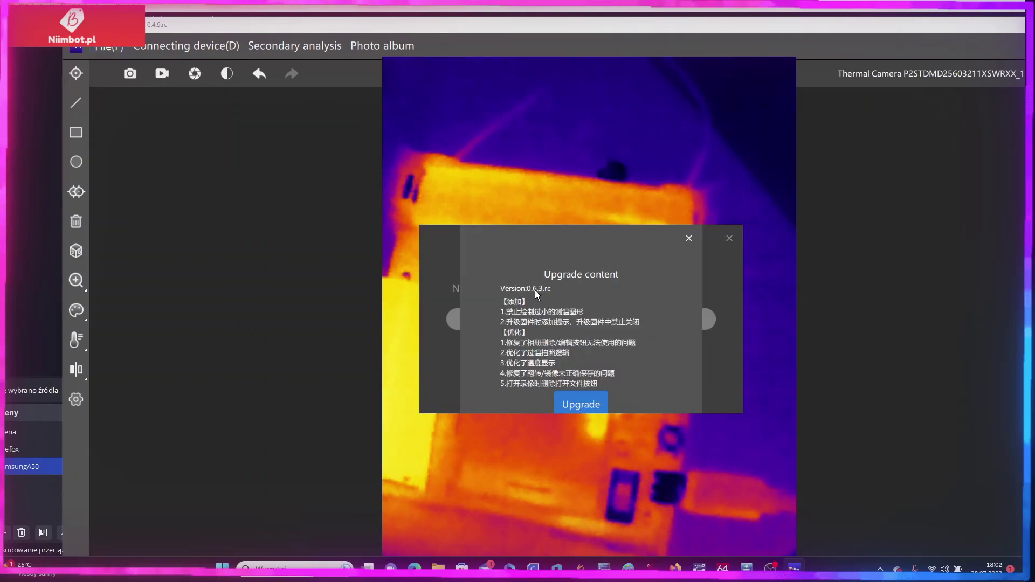
Accept the upgrade to version 0.6.3.rc and start downloading it
{"action": "left_click", "coordinate": [581, 404]}
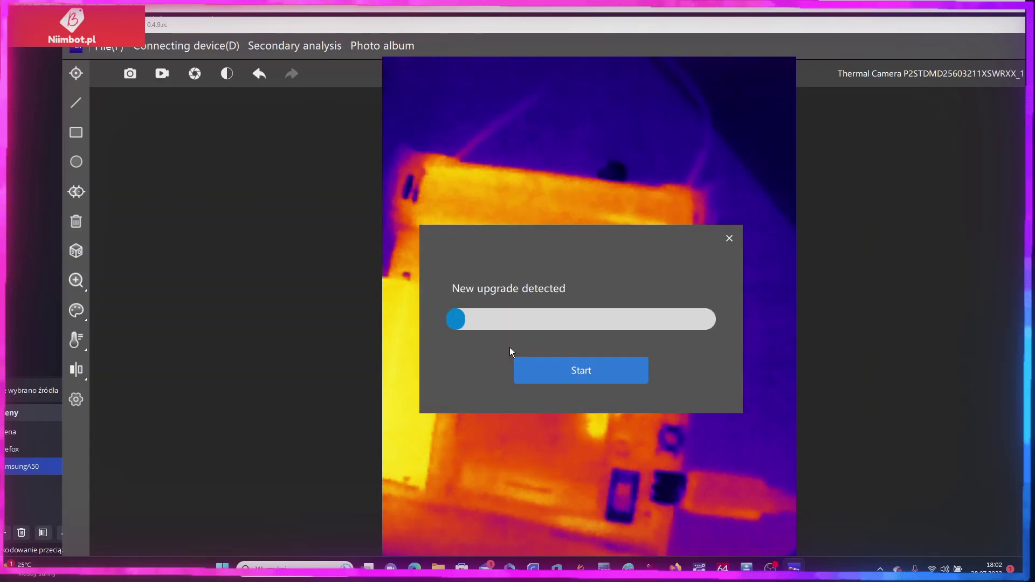
{"action": "left_click", "coordinate": [576, 376]}
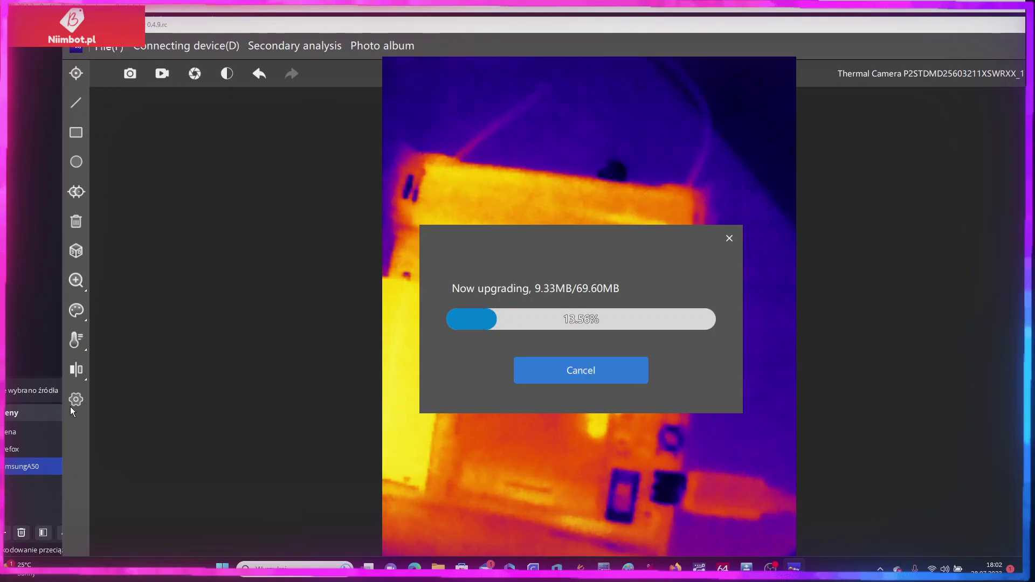
{"action": "left_click", "coordinate": [76, 370]}
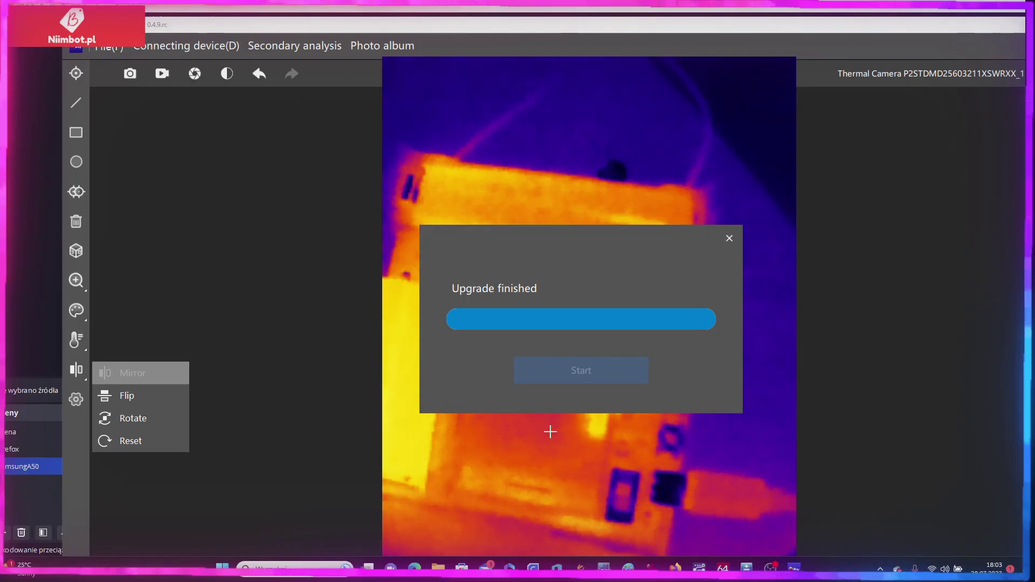
Install SharpInfraredAnalyzer 0.6.3.0 with a desktop shortcut, letting Setup automatically close the running applications
{"action": "left_click", "coordinate": [531, 311]}
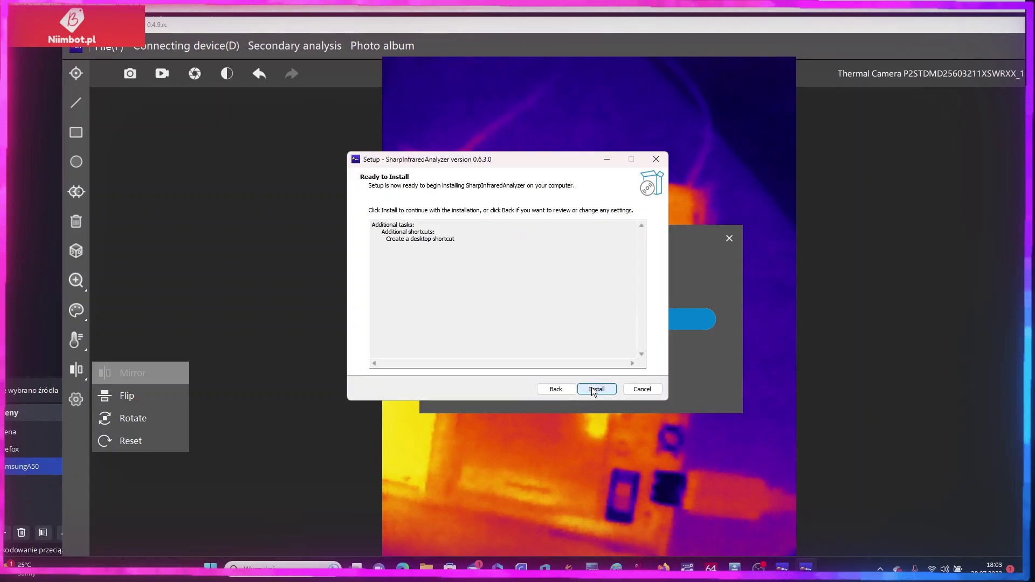
{"action": "left_click", "coordinate": [592, 388]}
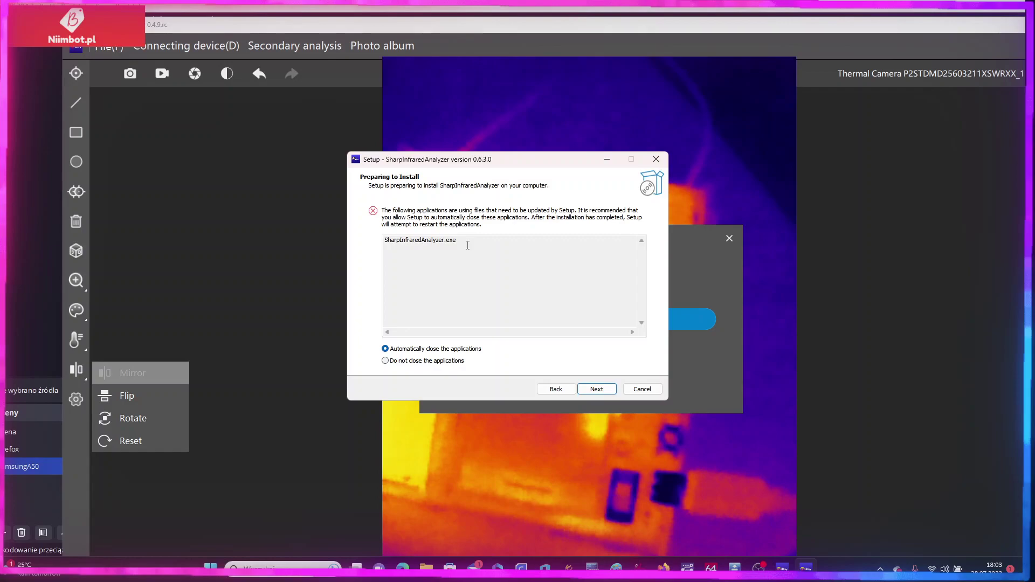
{"action": "left_click", "coordinate": [589, 389]}
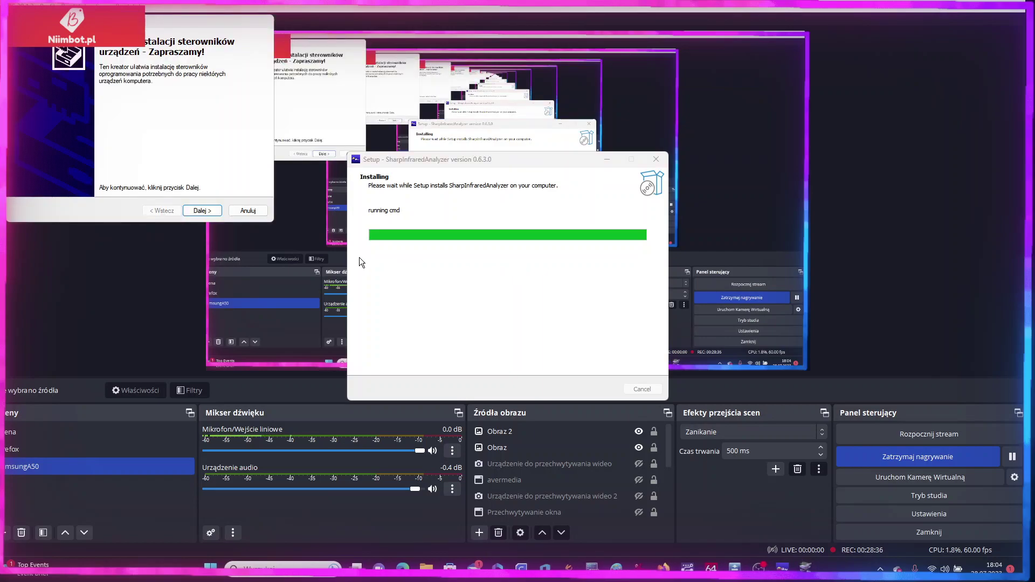
Install the device drivers, review the list of installed drivers, and finish the driver wizard
{"action": "left_click", "coordinate": [202, 211]}
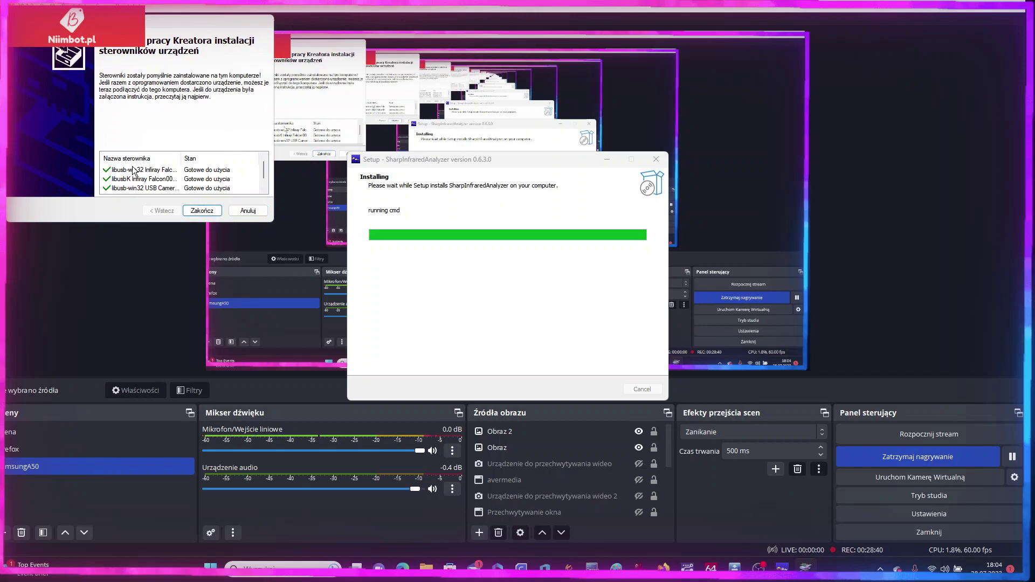
{"action": "left_click_drag", "start_coordinate": [182, 163], "coordinate": [221, 163]}
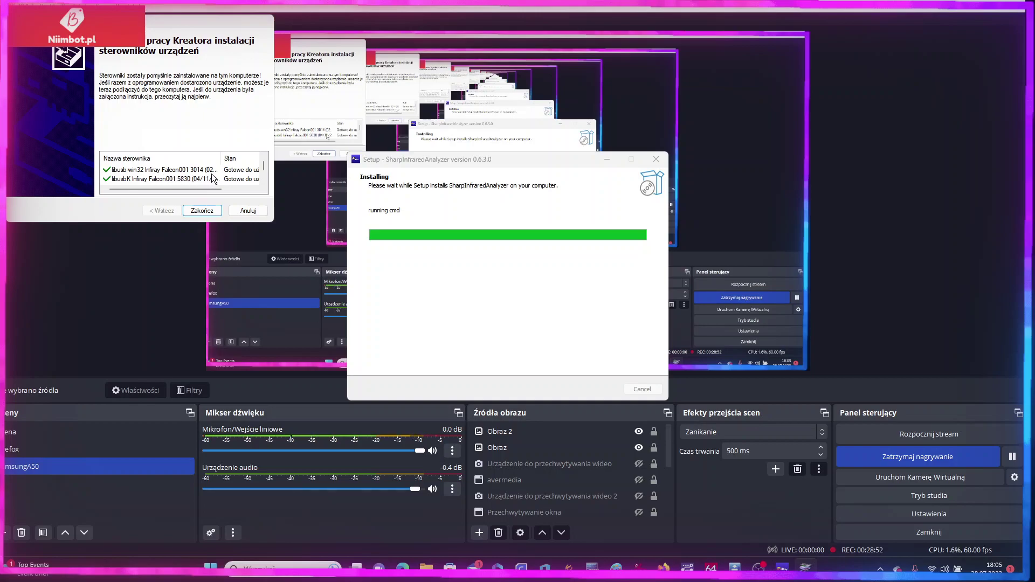
{"action": "left_click", "coordinate": [264, 179]}
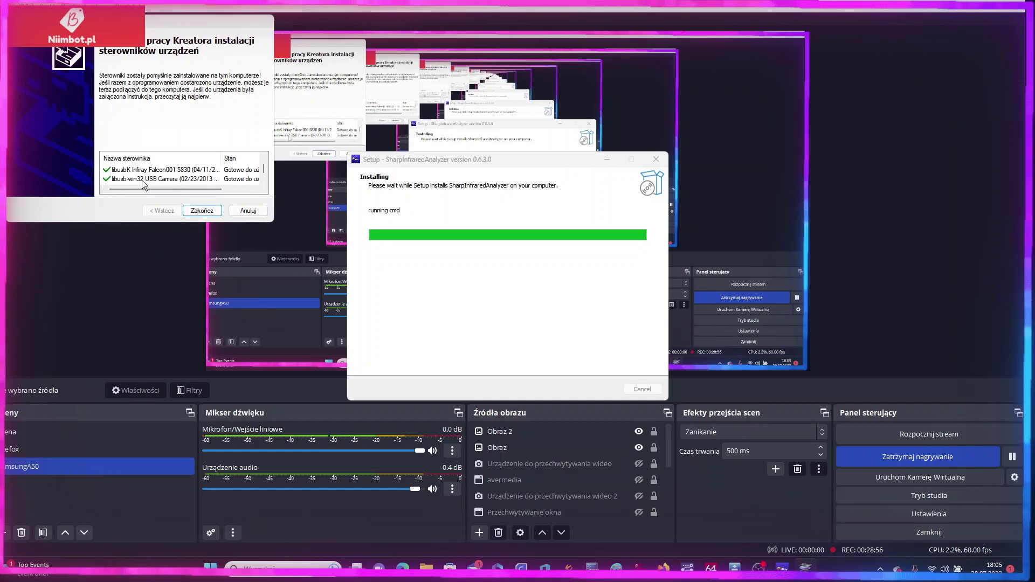
{"action": "left_click", "coordinate": [202, 210]}
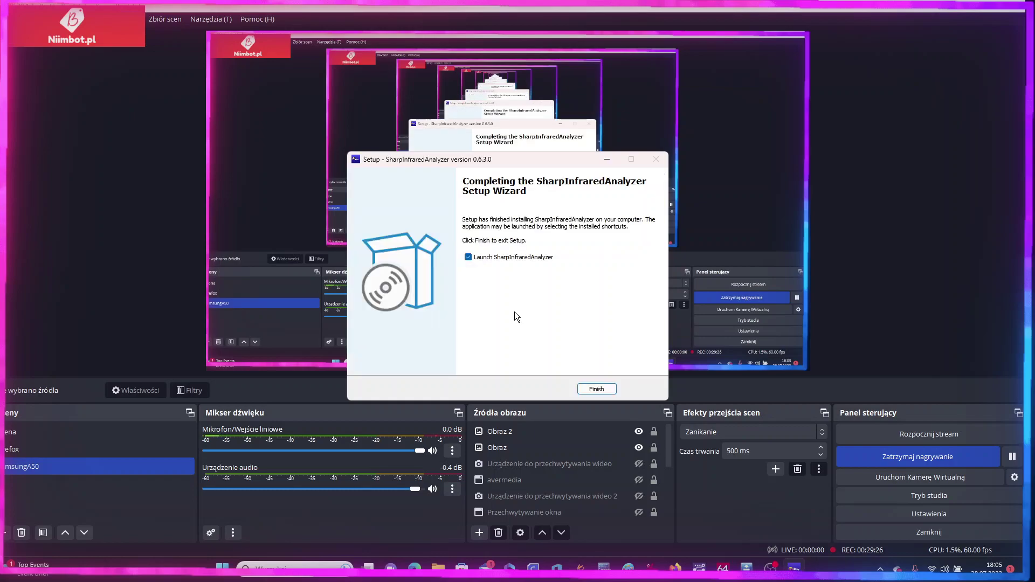
Finish the setup with SharpInfraredAnalyzer set to launch, and connect the thermal camera in the updated program
{"action": "left_click", "coordinate": [596, 389]}
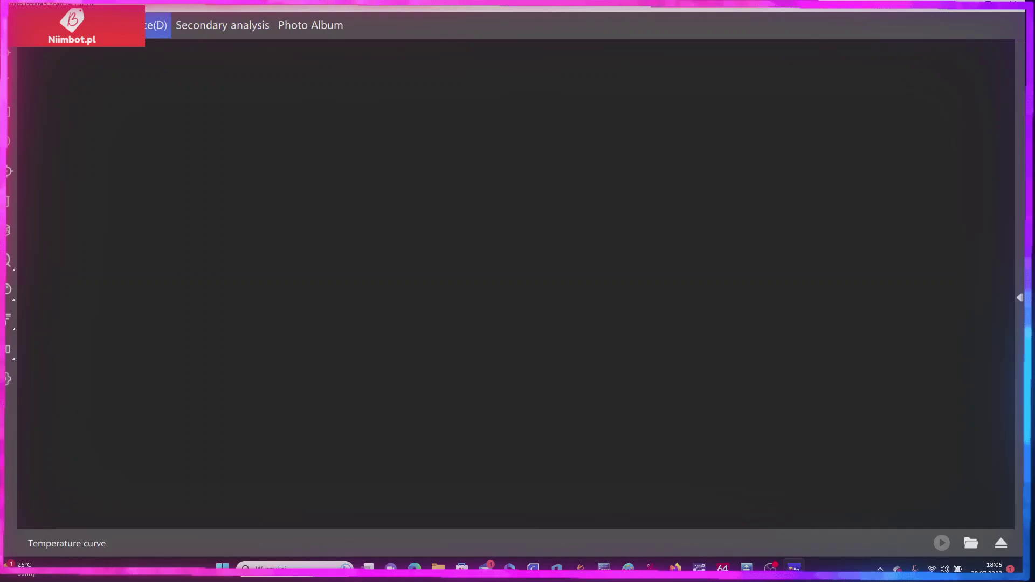
{"action": "left_click", "coordinate": [111, 26]}
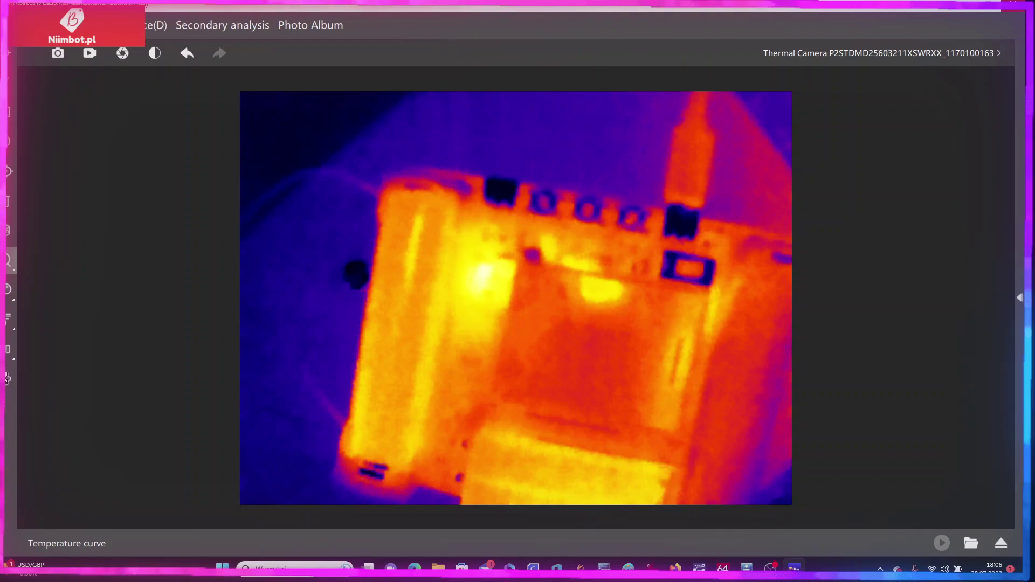
Close the thermal camera program and open the P2Pro subfolder of P2Pro-Viewer-main in File Explorer
{"action": "key", "text": "alt+f"}
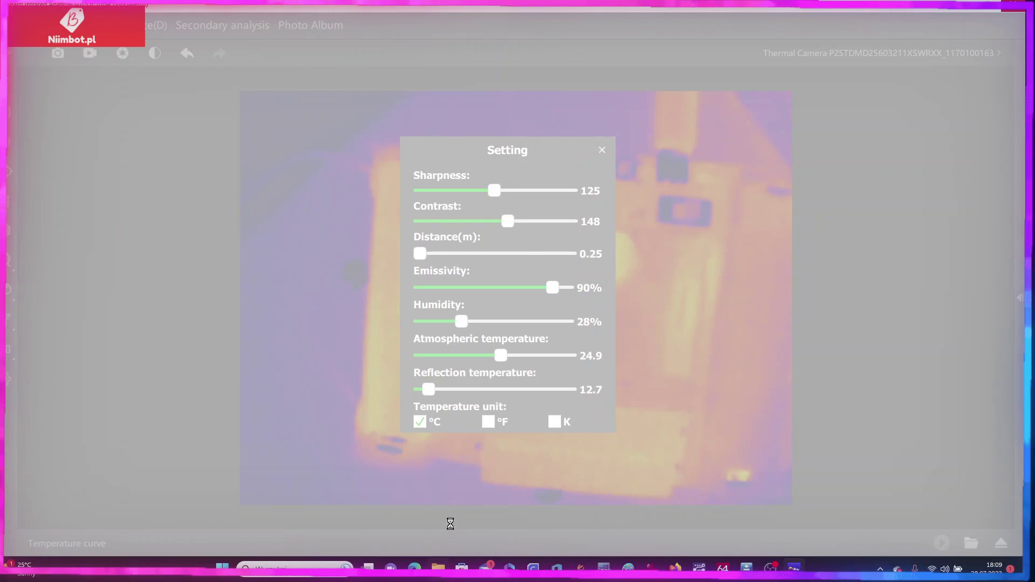
{"action": "left_click", "coordinate": [771, 567]}
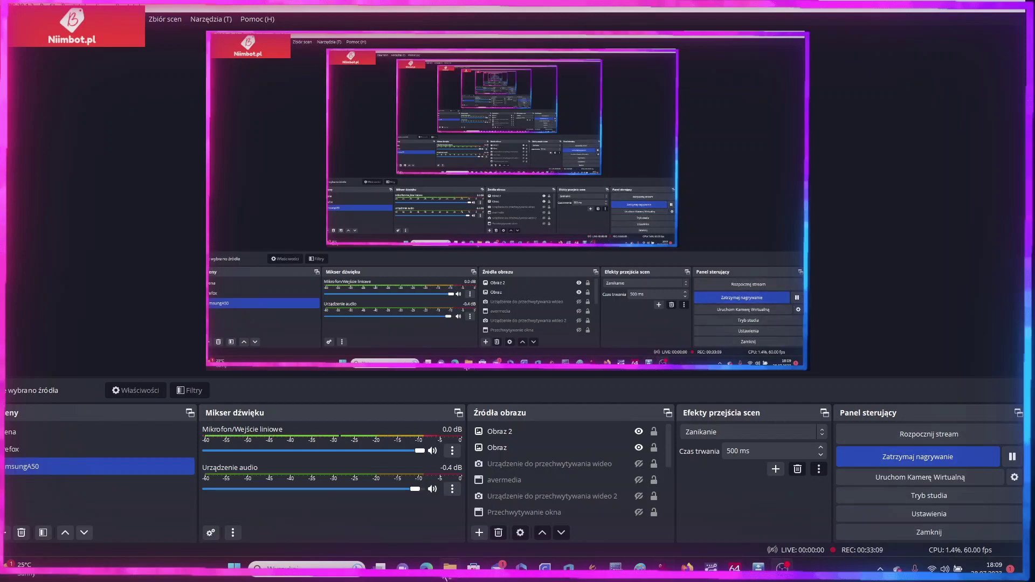
{"action": "left_click", "coordinate": [450, 568]}
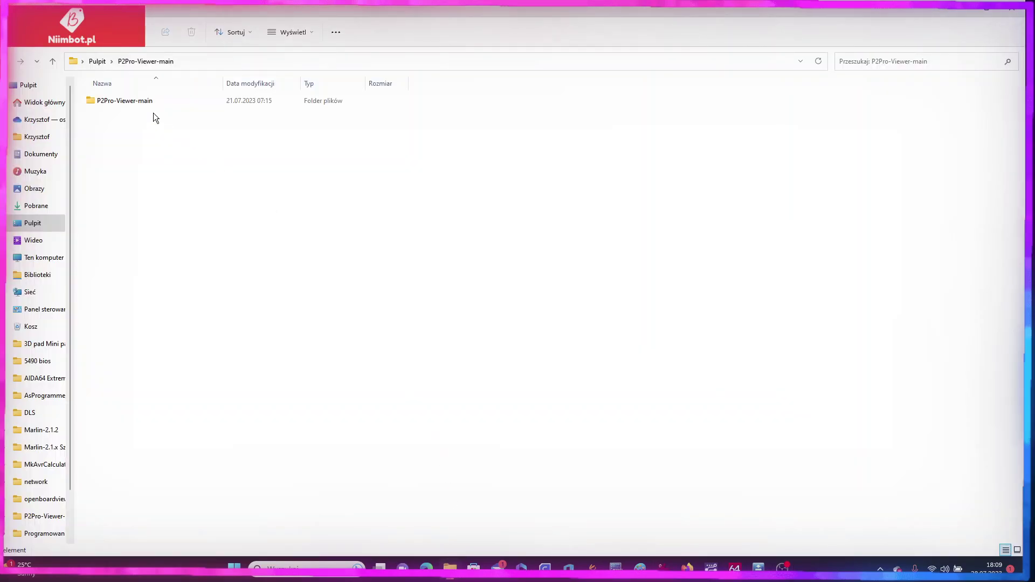
{"action": "double_click", "coordinate": [134, 103]}
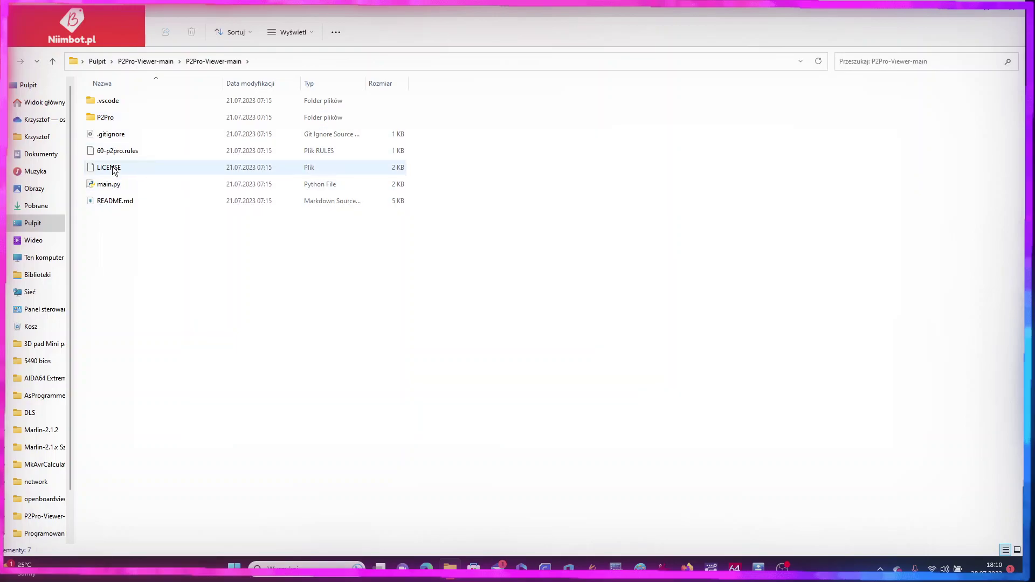
{"action": "double_click", "coordinate": [110, 120]}
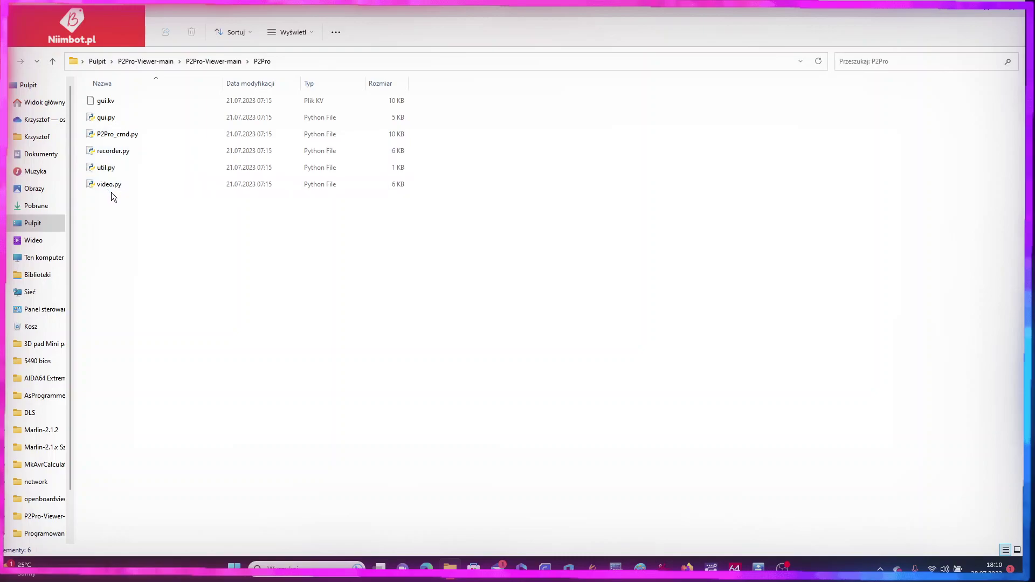
Try to open gui.py with Python 3.7
{"action": "left_click", "coordinate": [105, 120]}
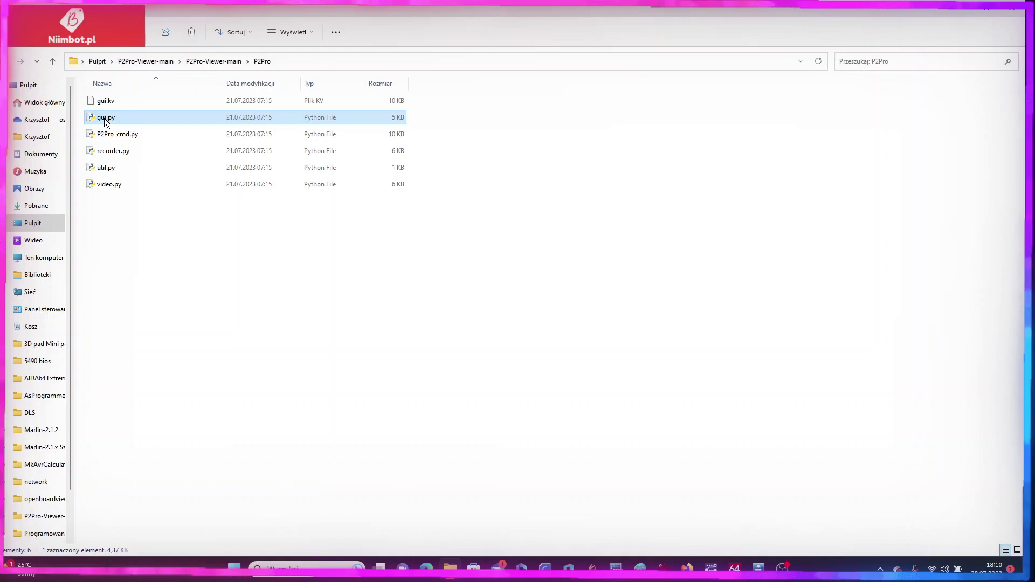
{"action": "right_click", "coordinate": [106, 121]}
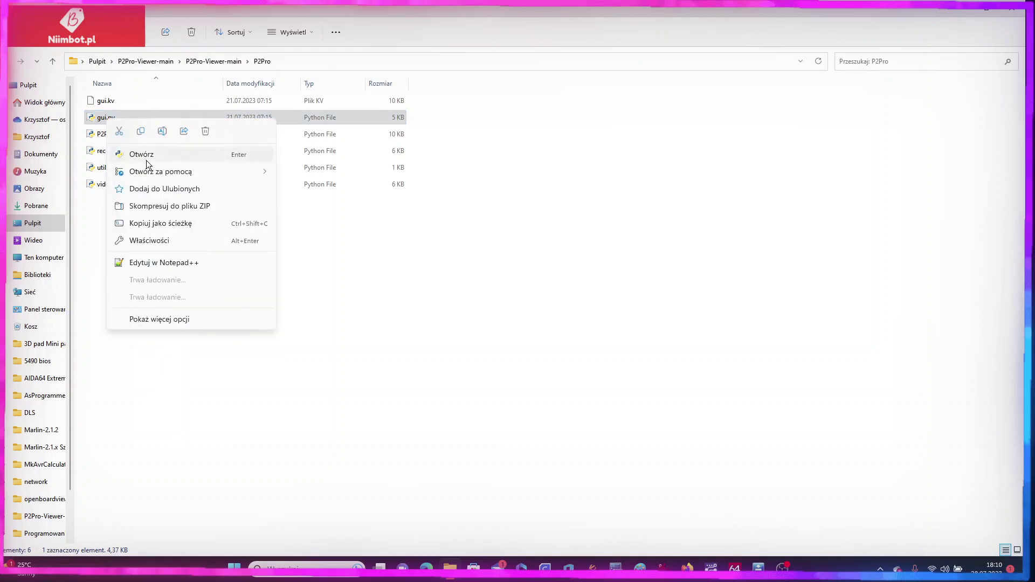
{"action": "mouse_move", "coordinate": [144, 171]}
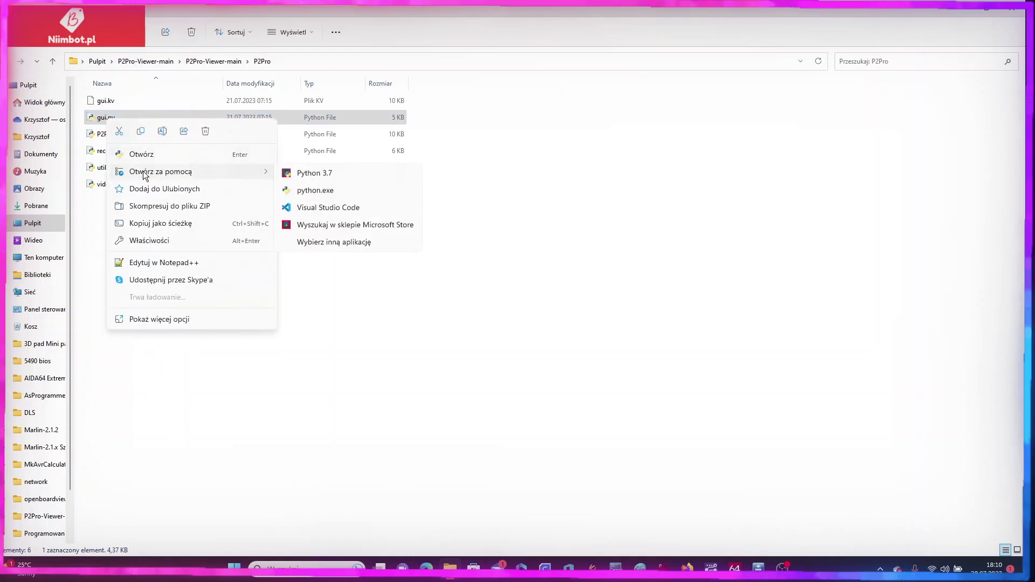
{"action": "left_click", "coordinate": [313, 172]}
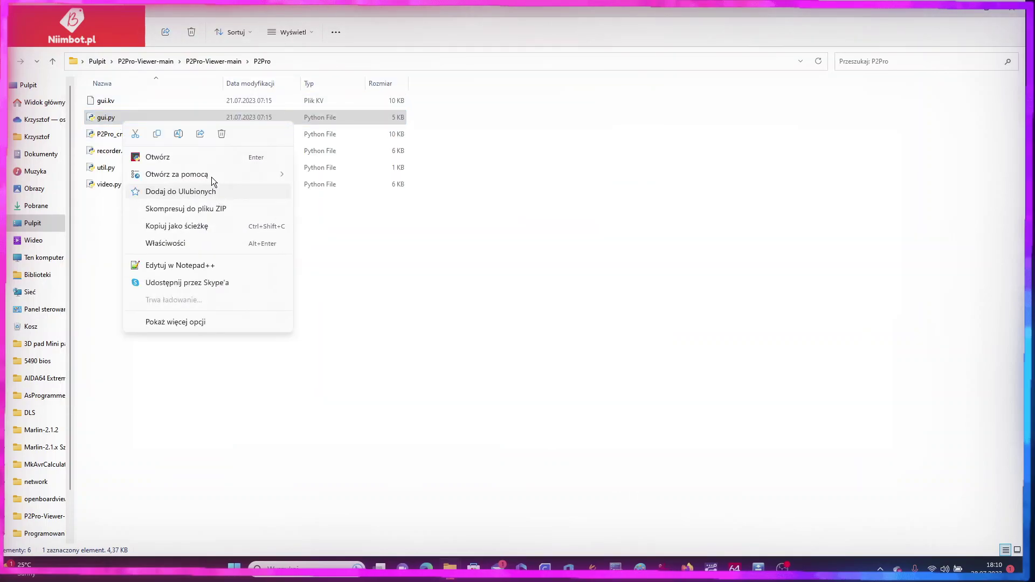
{"action": "mouse_move", "coordinate": [211, 174]}
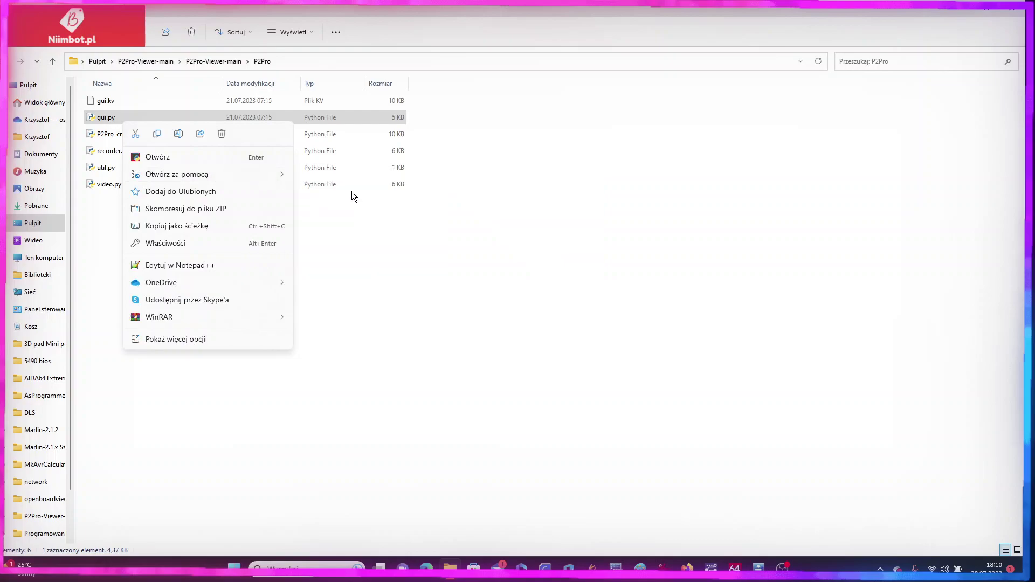
{"action": "left_click", "coordinate": [345, 194]}
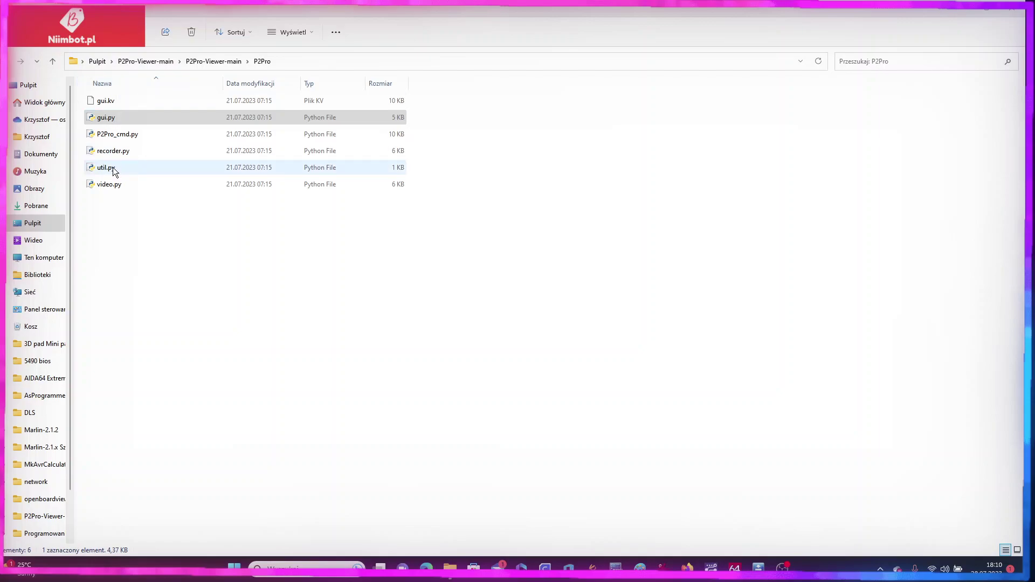
Open util.py in IDLE 3.11 (64-bit), examine its code, and close the editor
{"action": "left_click", "coordinate": [118, 116]}
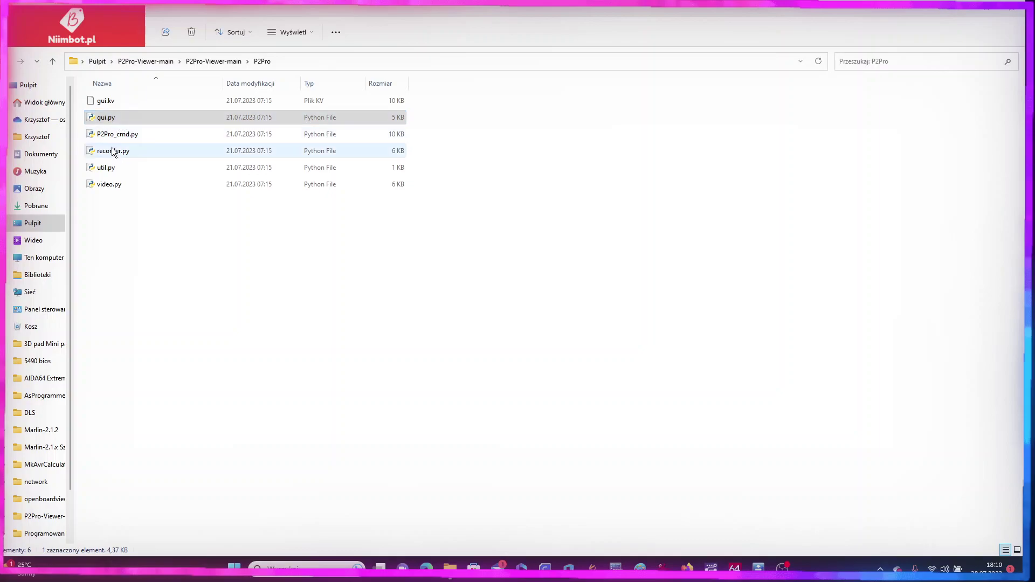
{"action": "left_click", "coordinate": [105, 170]}
{"action": "right_click", "coordinate": [105, 170]}
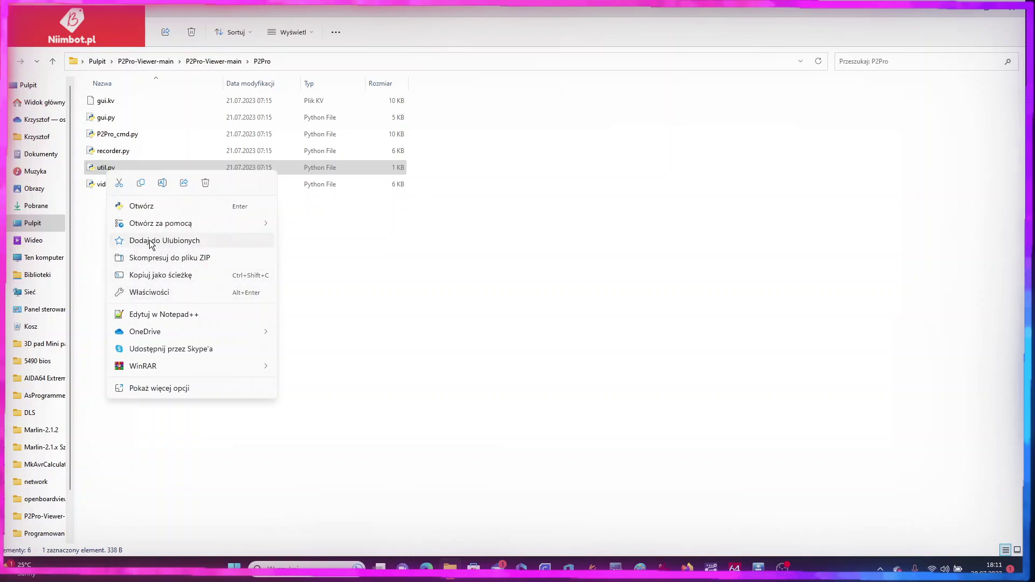
{"action": "mouse_move", "coordinate": [160, 227]}
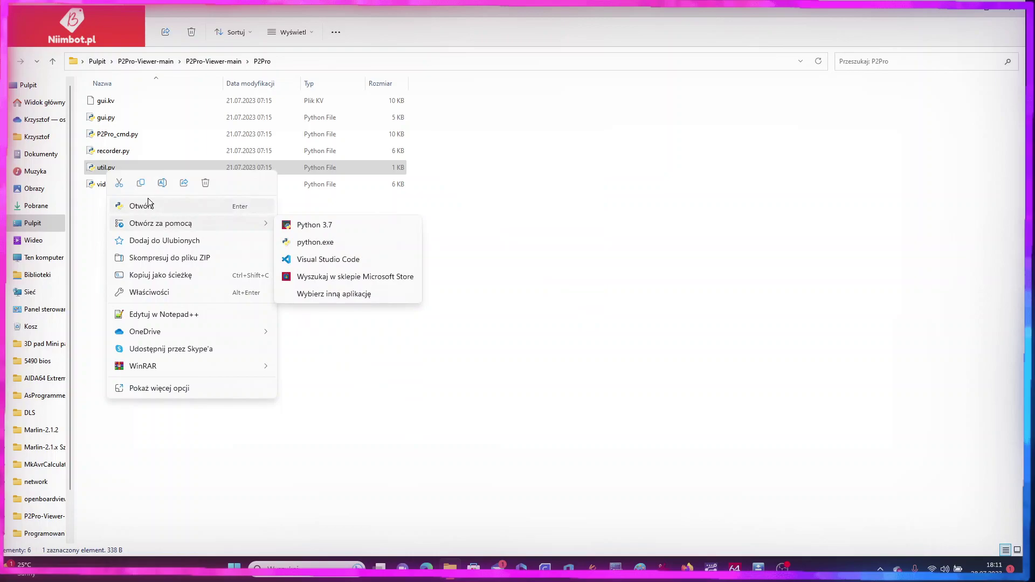
{"action": "left_click", "coordinate": [171, 388]}
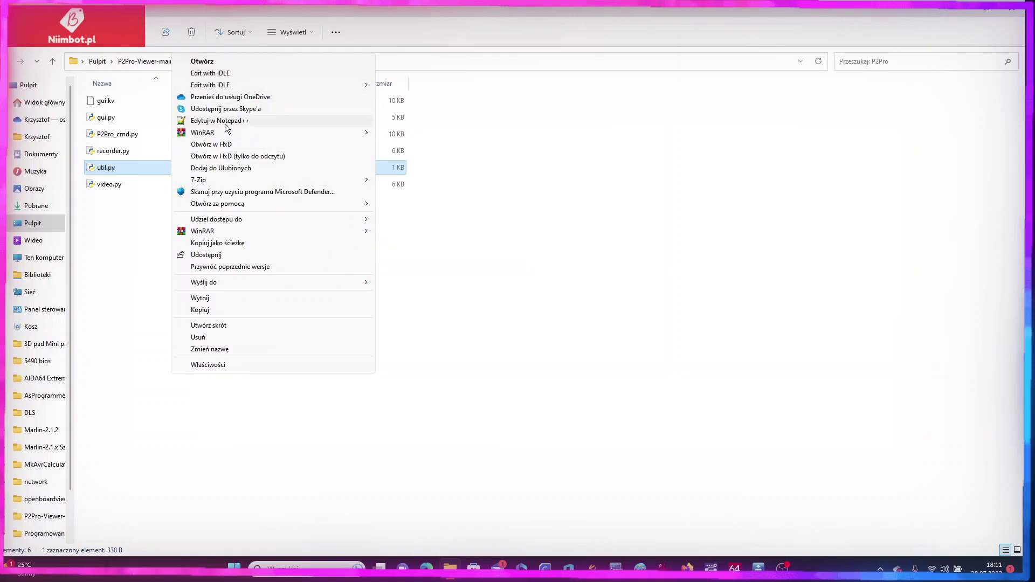
{"action": "mouse_move", "coordinate": [218, 231]}
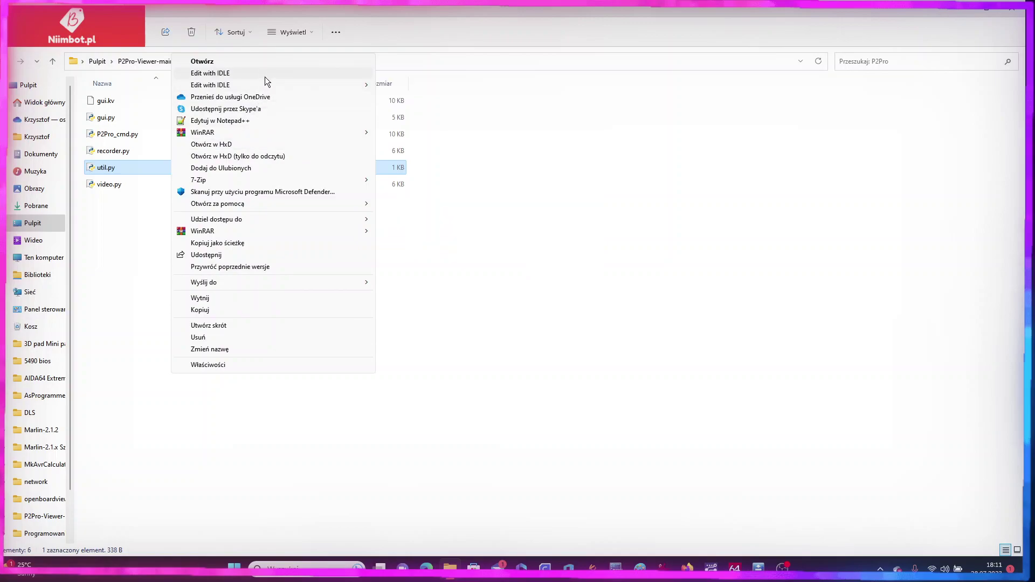
{"action": "mouse_move", "coordinate": [268, 84]}
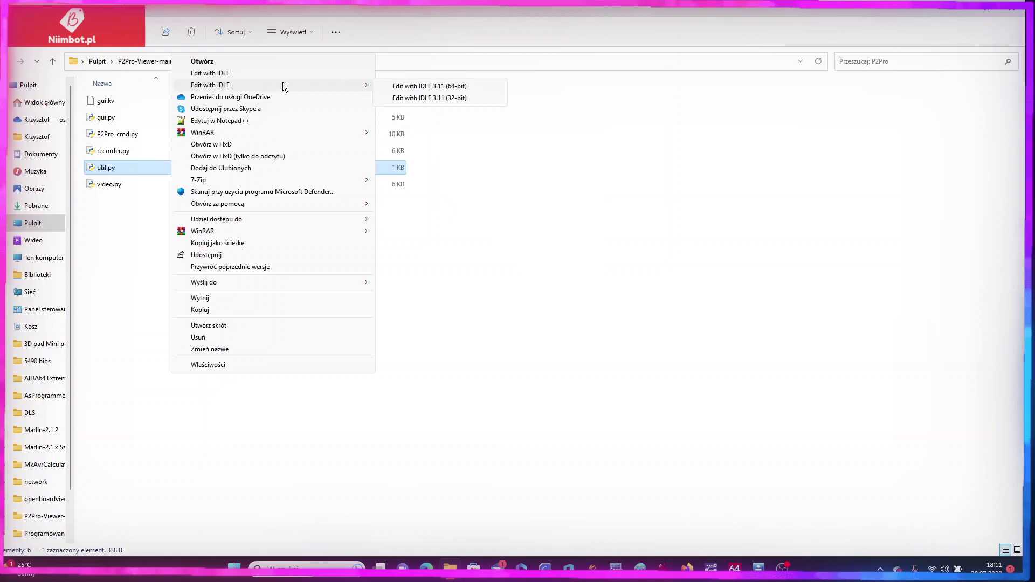
{"action": "left_click", "coordinate": [421, 88]}
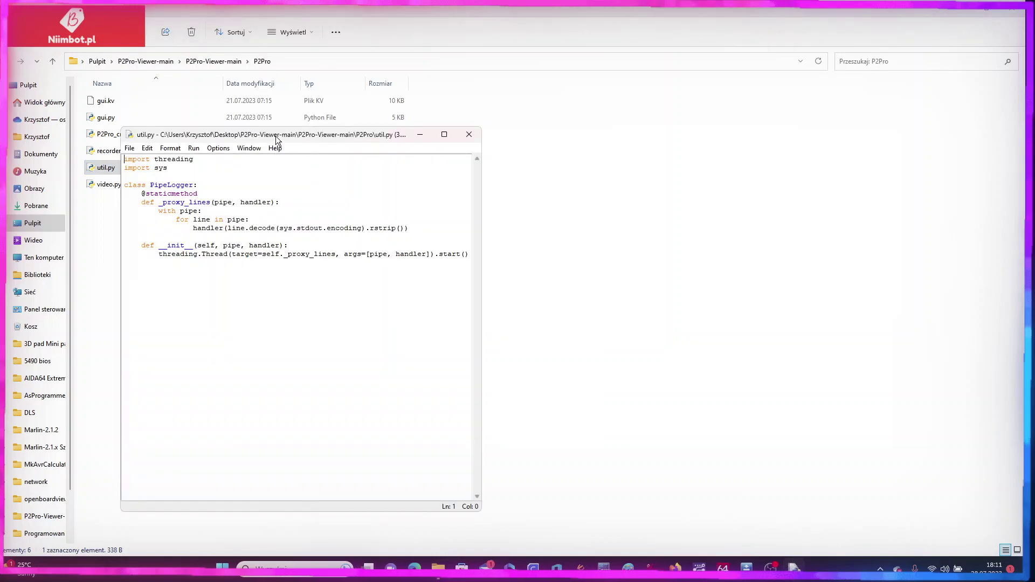
{"action": "left_click_drag", "start_coordinate": [282, 133], "coordinate": [520, 123]}
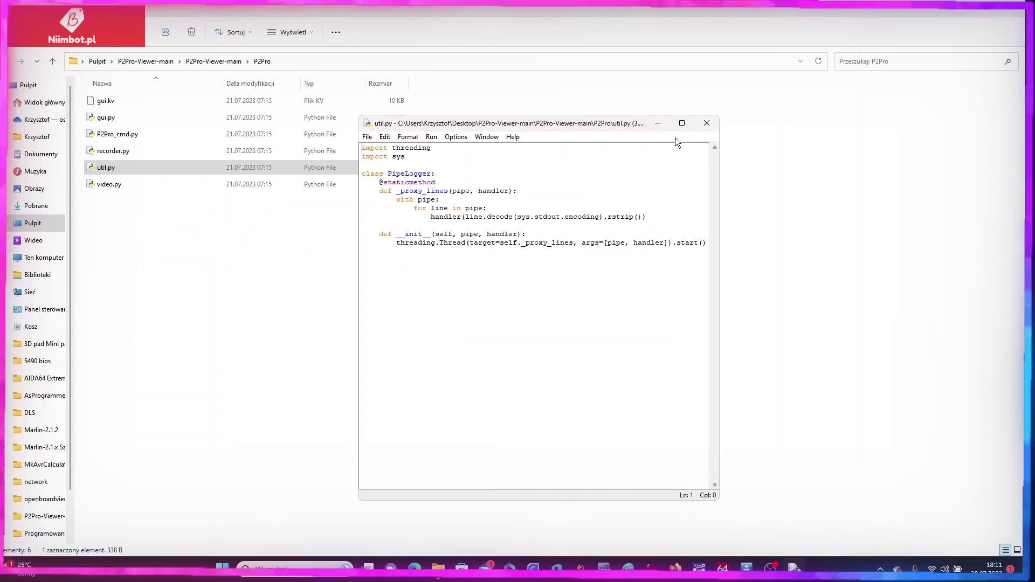
{"action": "left_click", "coordinate": [705, 124]}
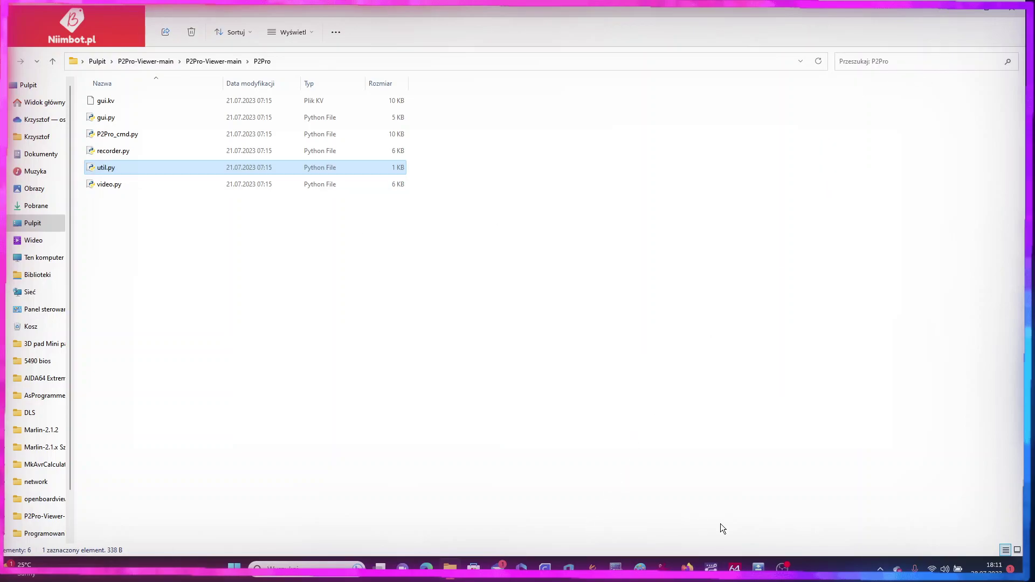
Clear the open windows from the desktop, switch to TCView, and maximize its live thermal image window
{"action": "mouse_move", "coordinate": [786, 567]}
{"action": "left_click", "coordinate": [964, 8]}
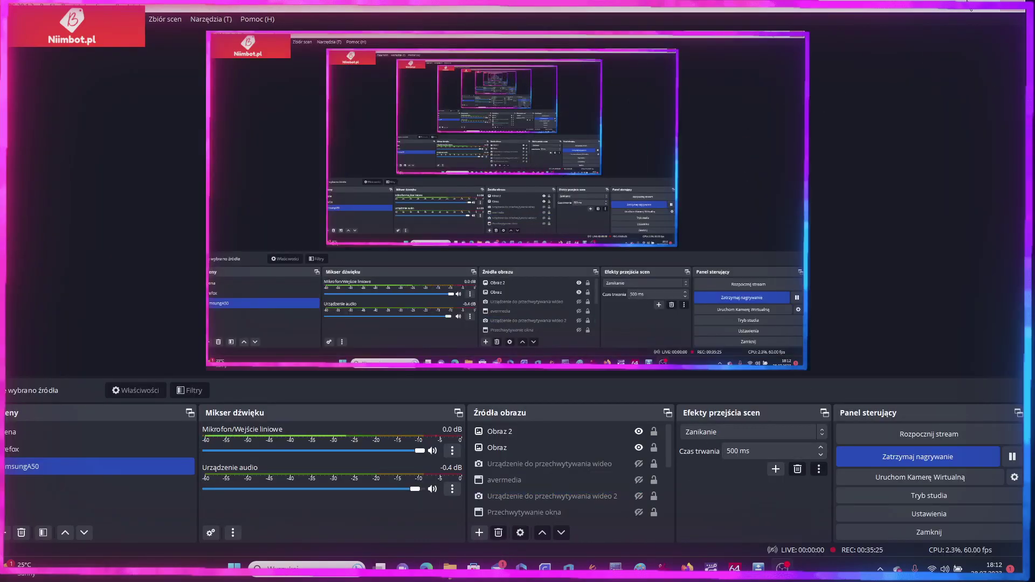
{"action": "left_click", "coordinate": [966, 10]}
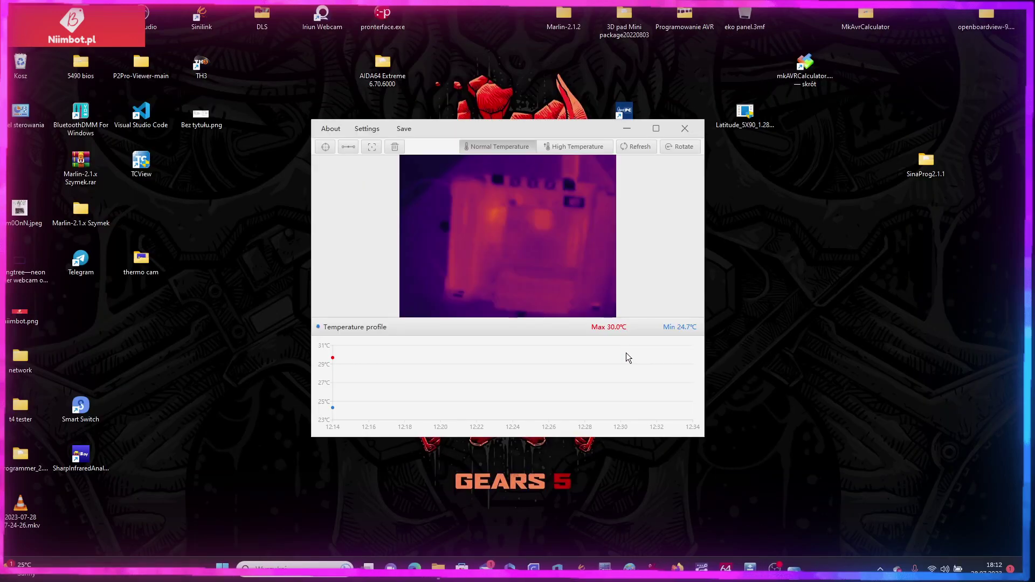
{"action": "left_click", "coordinate": [657, 129]}
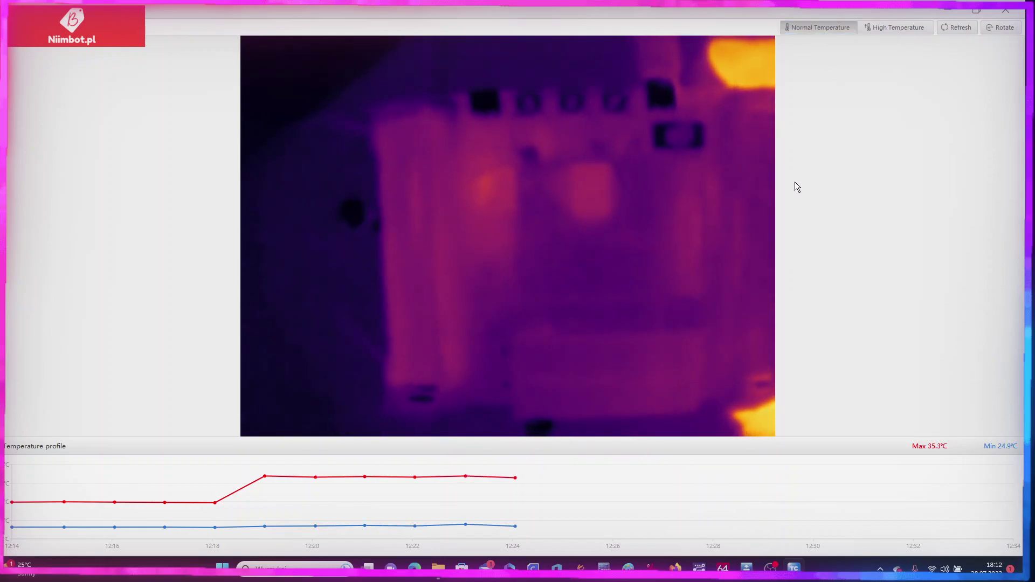
Switch the camera's measuring range to High Temperature and back to Normal Temperature
{"action": "left_click", "coordinate": [891, 28]}
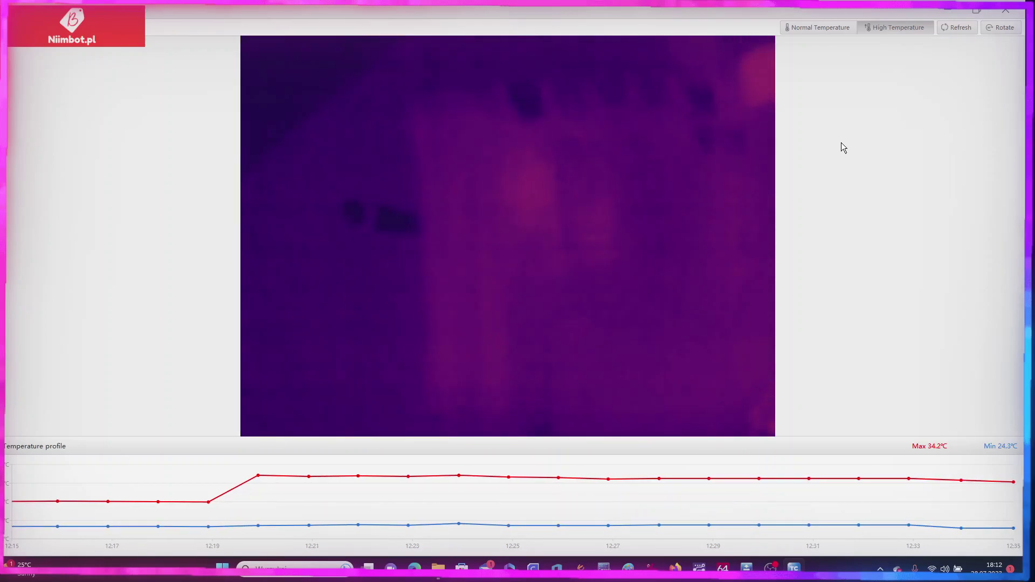
{"action": "left_click", "coordinate": [836, 28]}
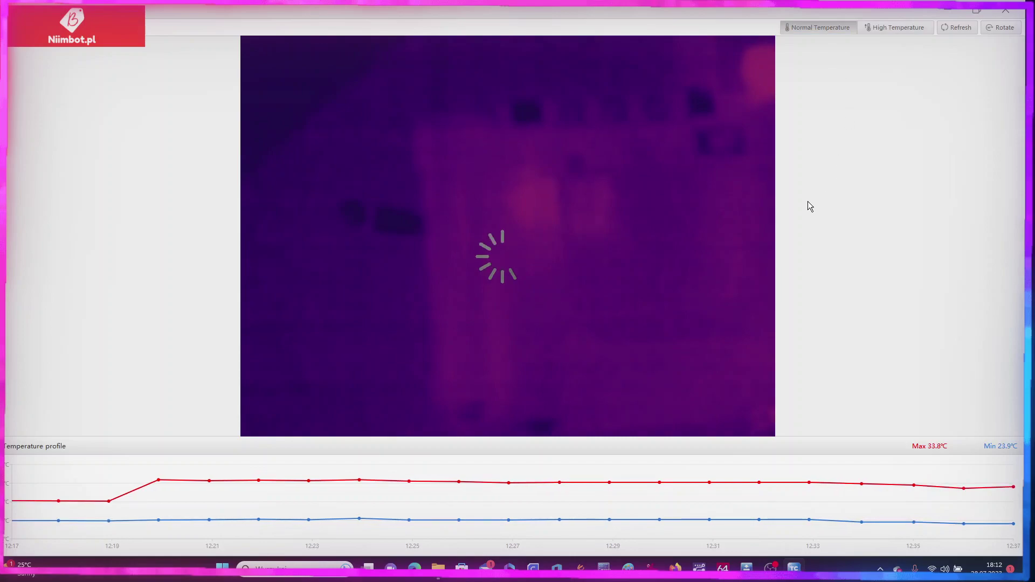